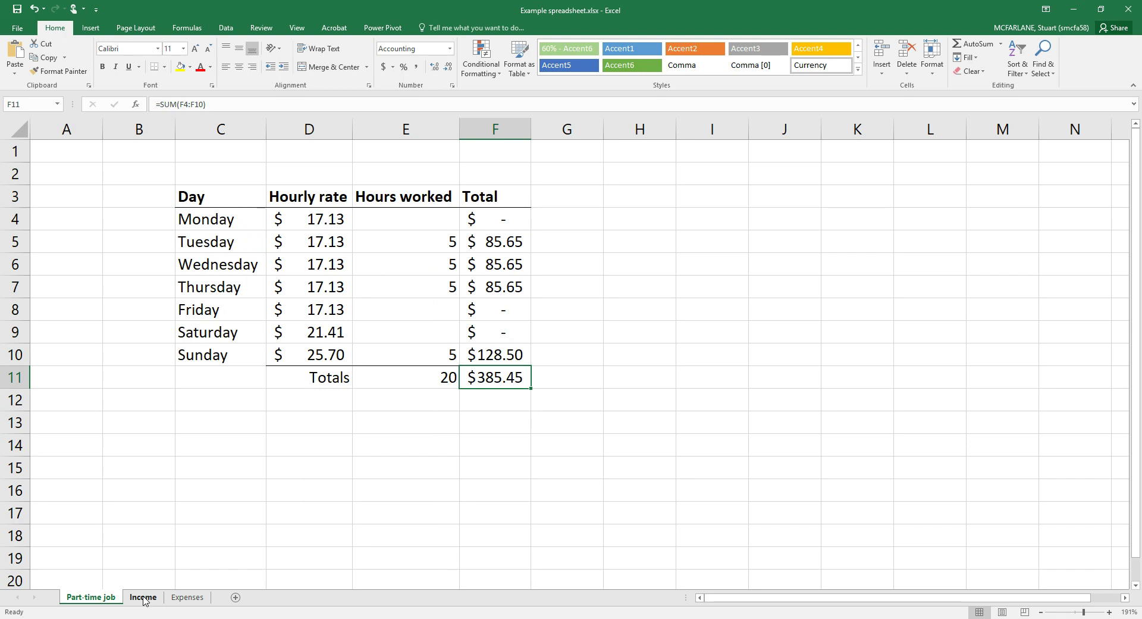
- Enter 220 as the weekly Youth Allowance in cell D4 of the Income sheet
click(143, 598)
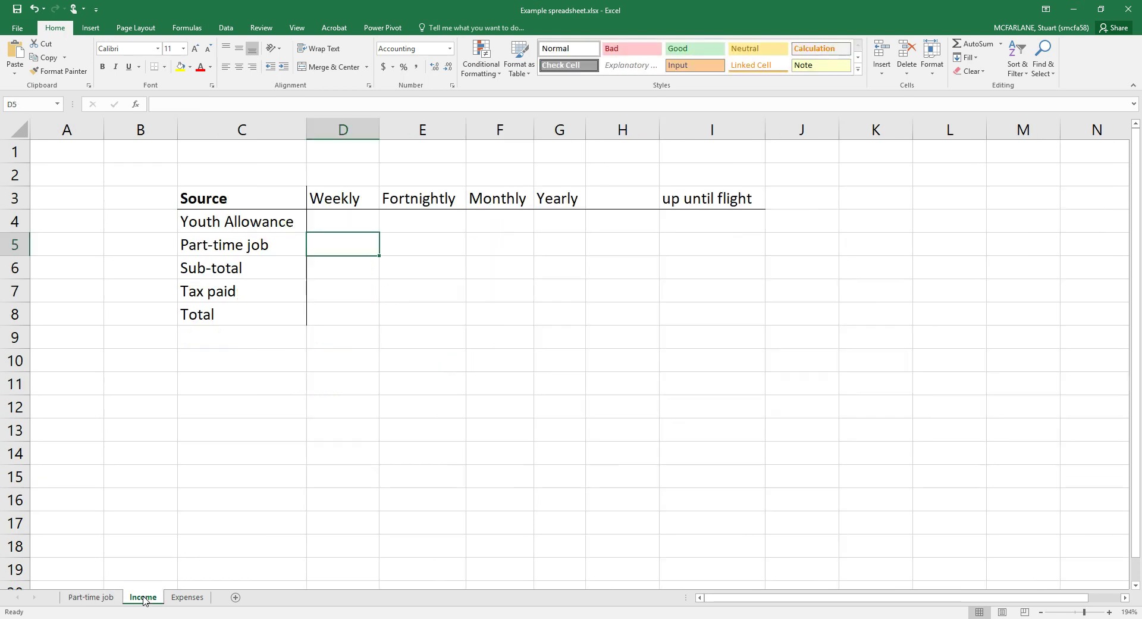
click(340, 223)
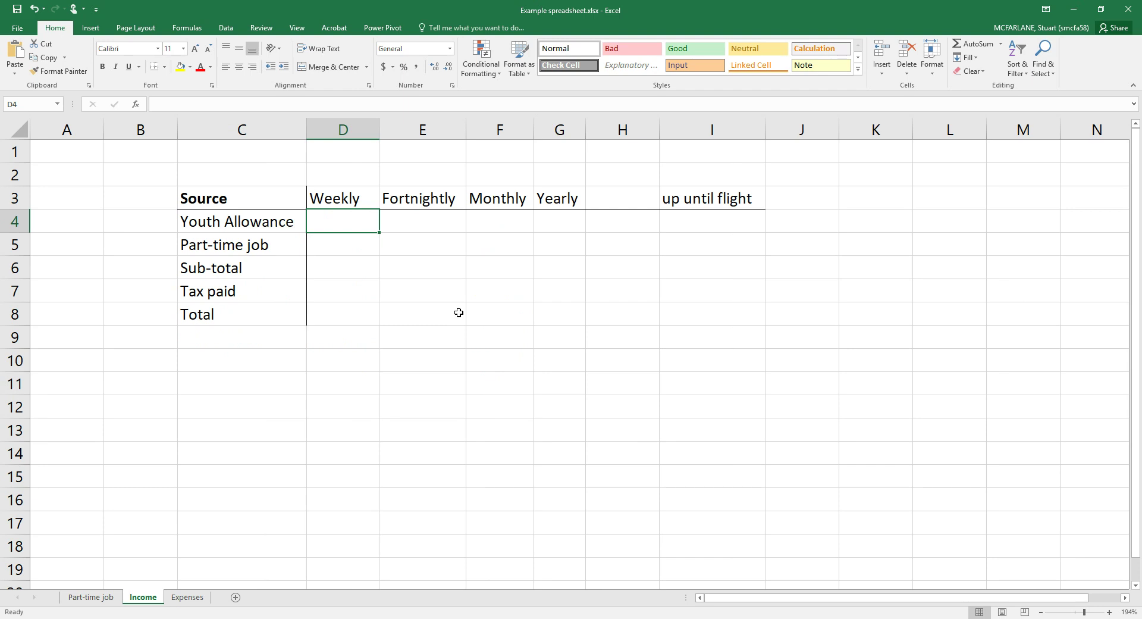
text(220)
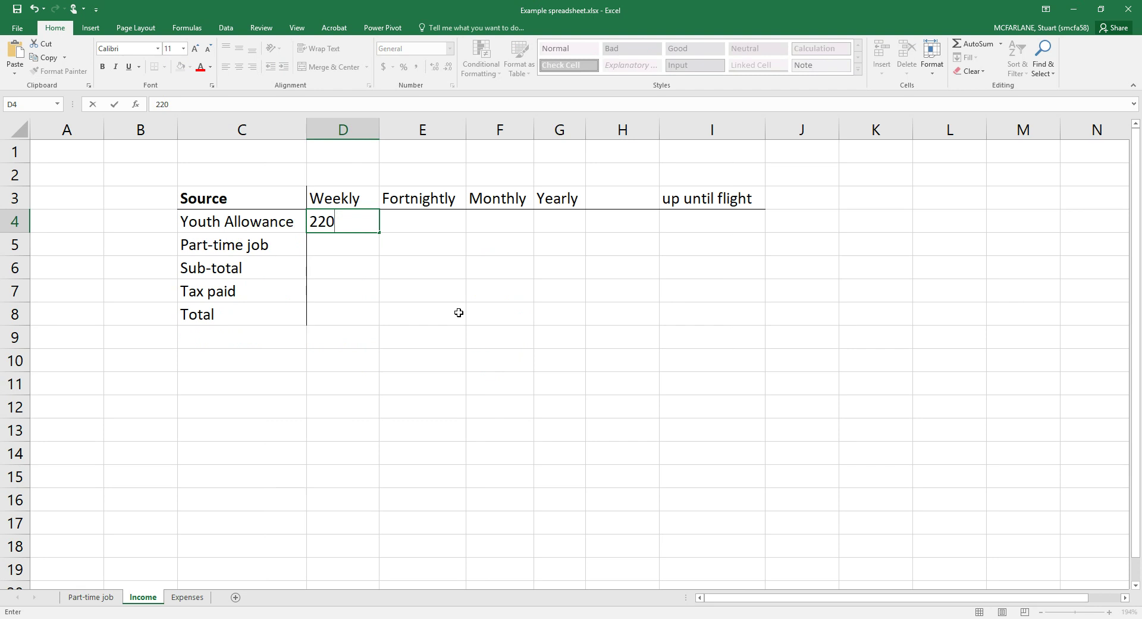
key(Return)
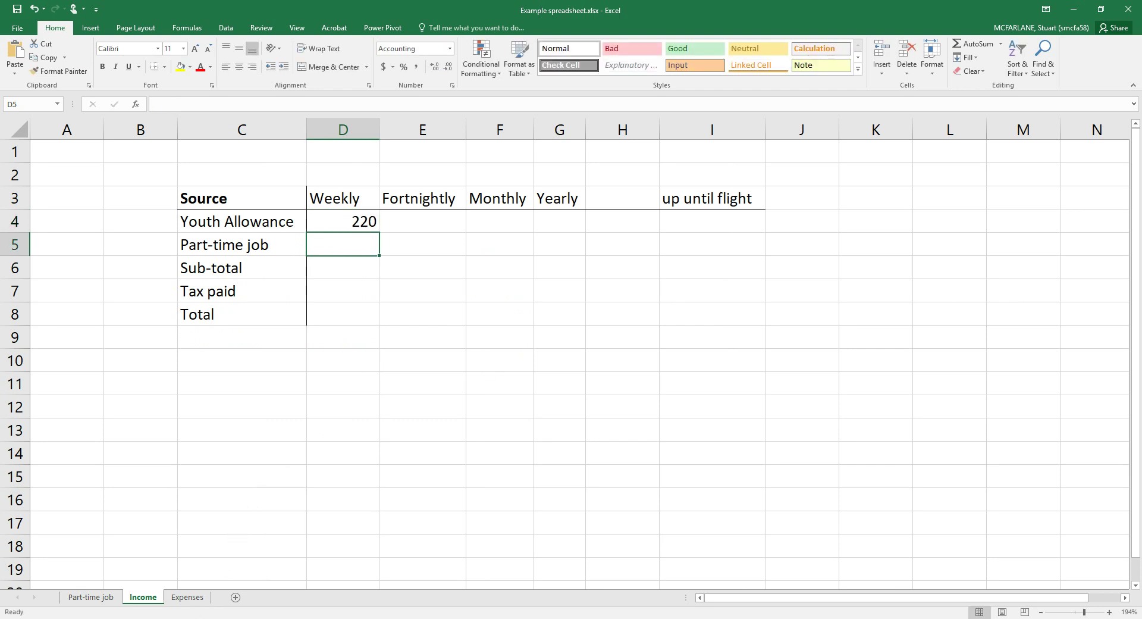
- Switch to the task sheet in Word, dismiss the document recovery list and review the assumptions about youth allowance, job and bills
key(alt+Tab)
click(276, 100)
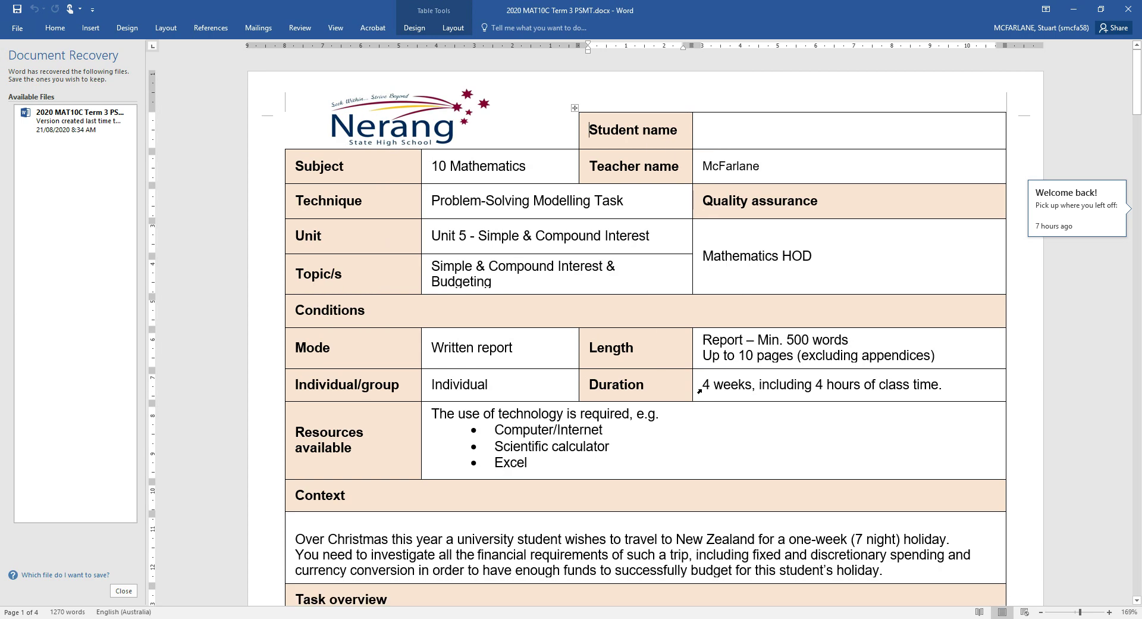
click(122, 590)
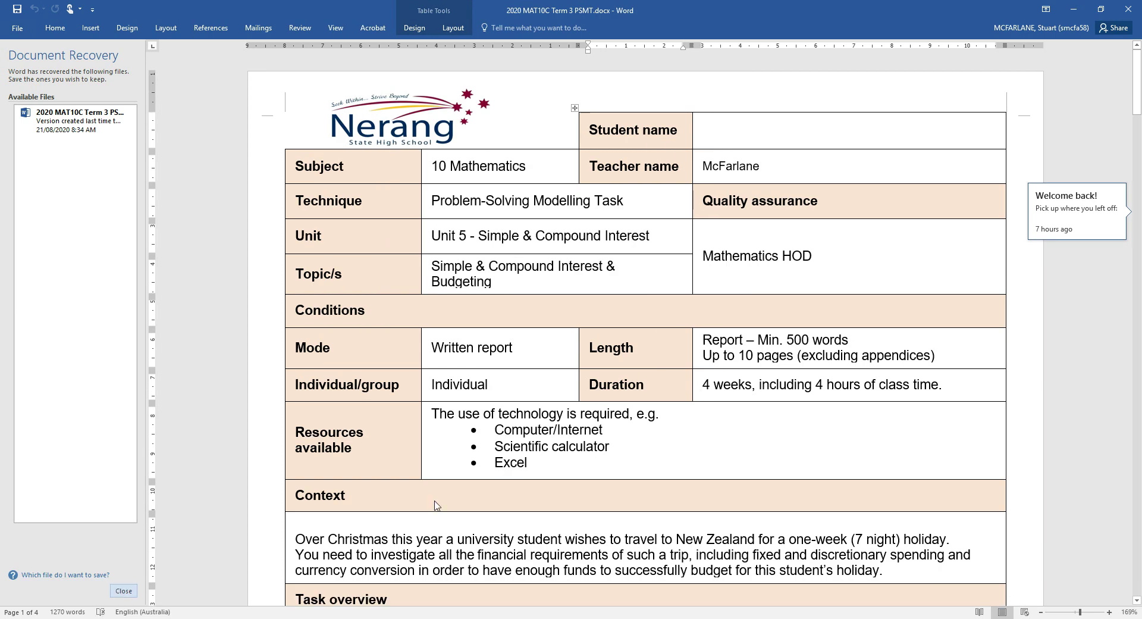
scroll(668, 544, down, 10)
scroll(668, 544, down, 4)
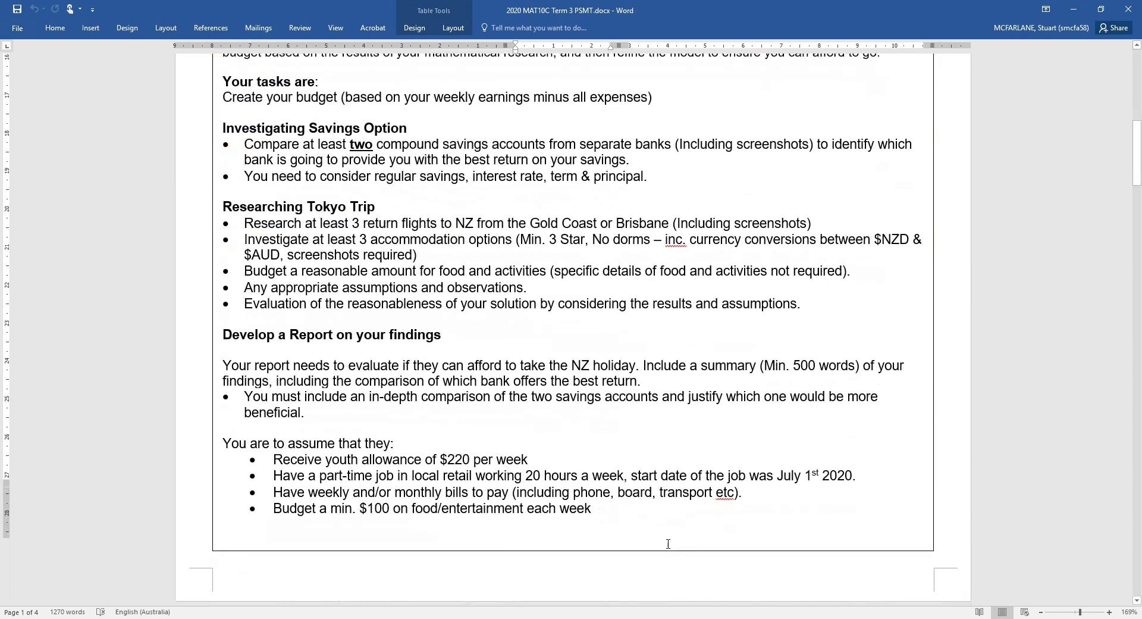
double_click(313, 315)
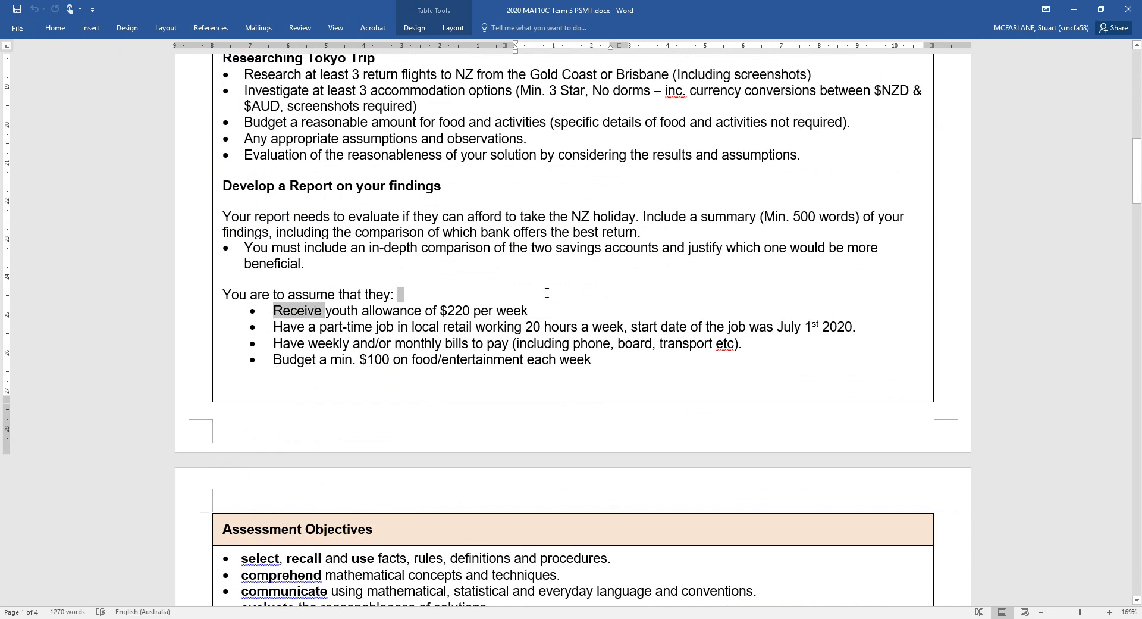
drag(313, 314, 537, 310)
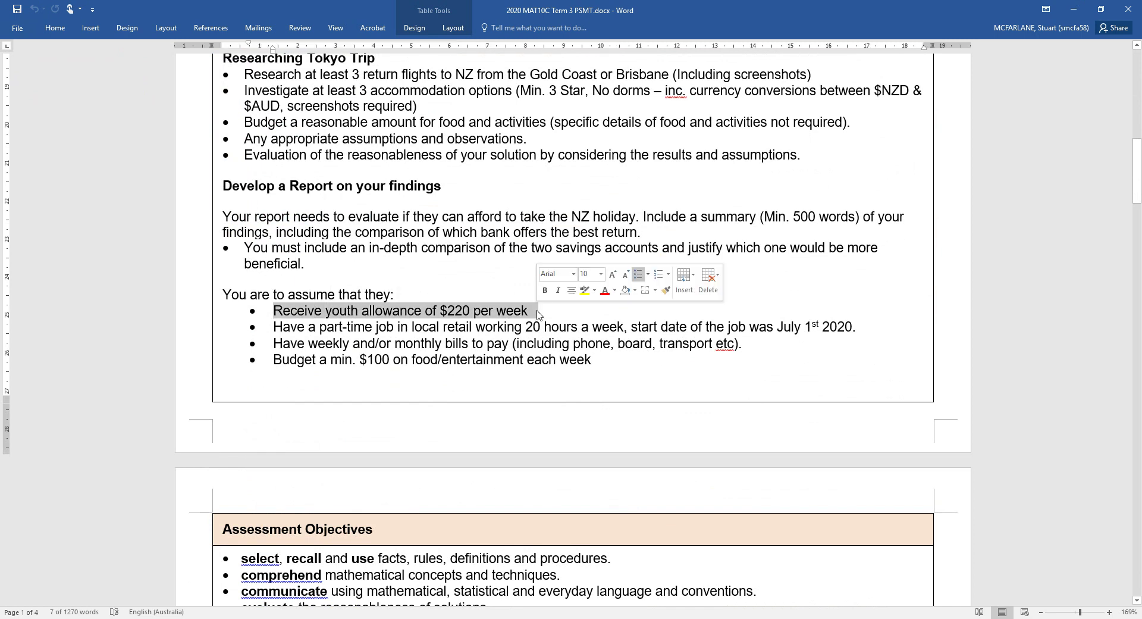
drag(599, 364, 275, 326)
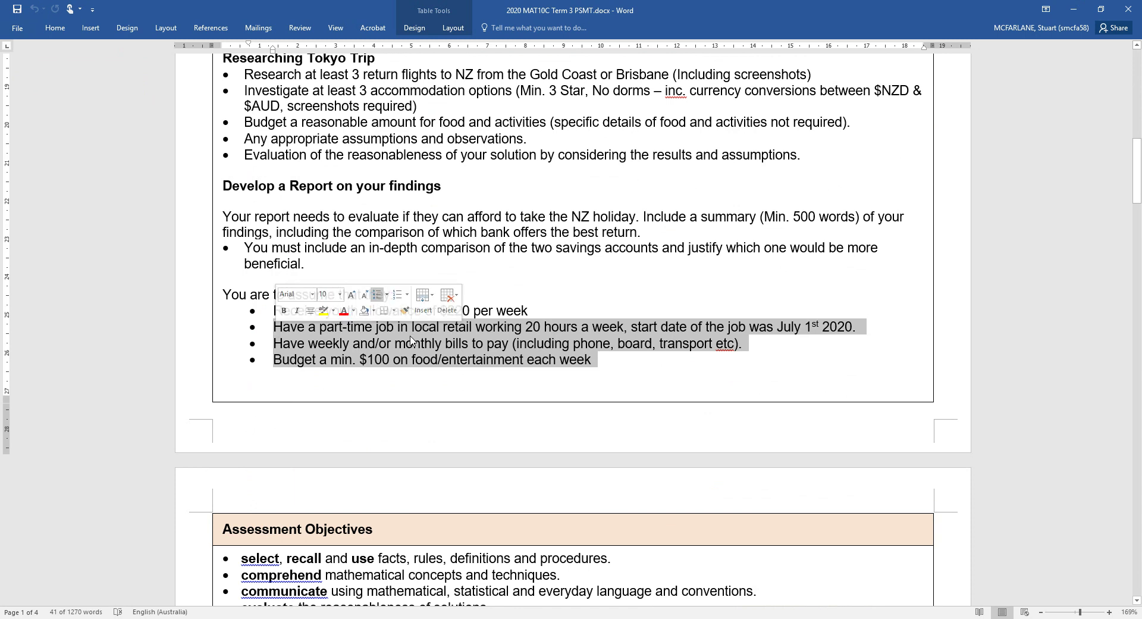
click(571, 303)
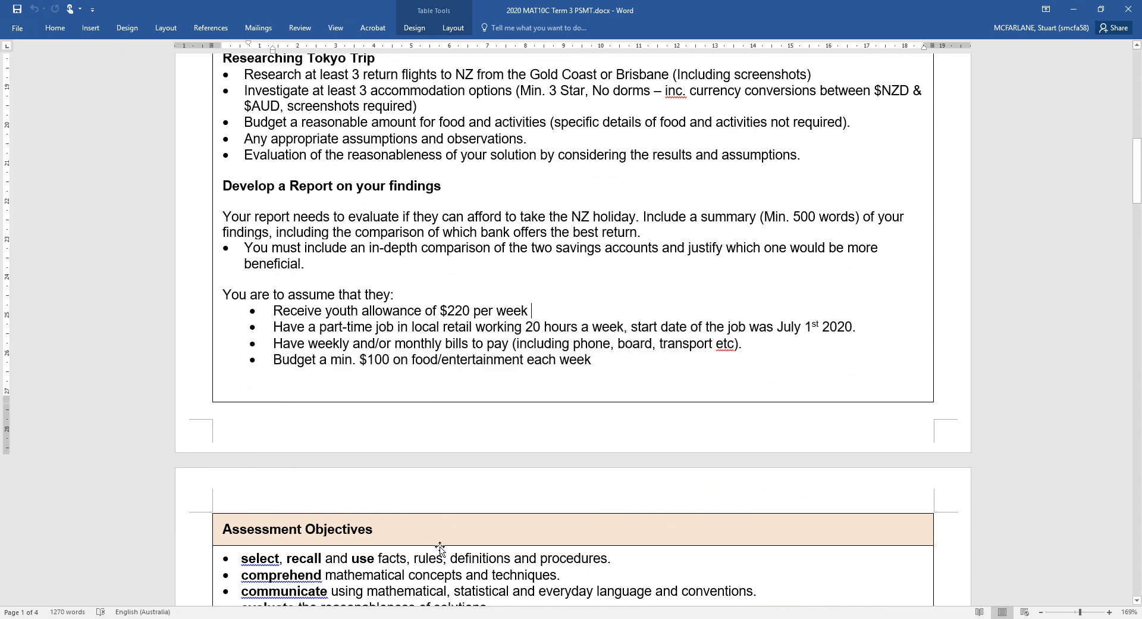
- Switch back to the Excel workbook and link the weekly Part-time job income in D5 to cell F11 of the Part-time job sheet
key(alt+Tab)
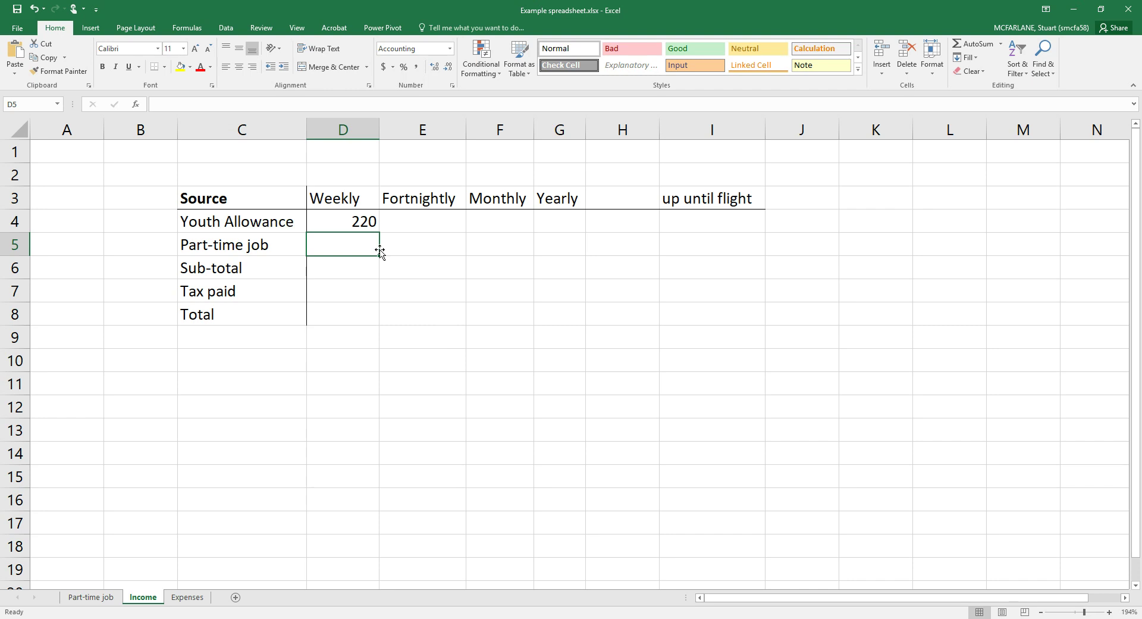
click(361, 220)
click(355, 201)
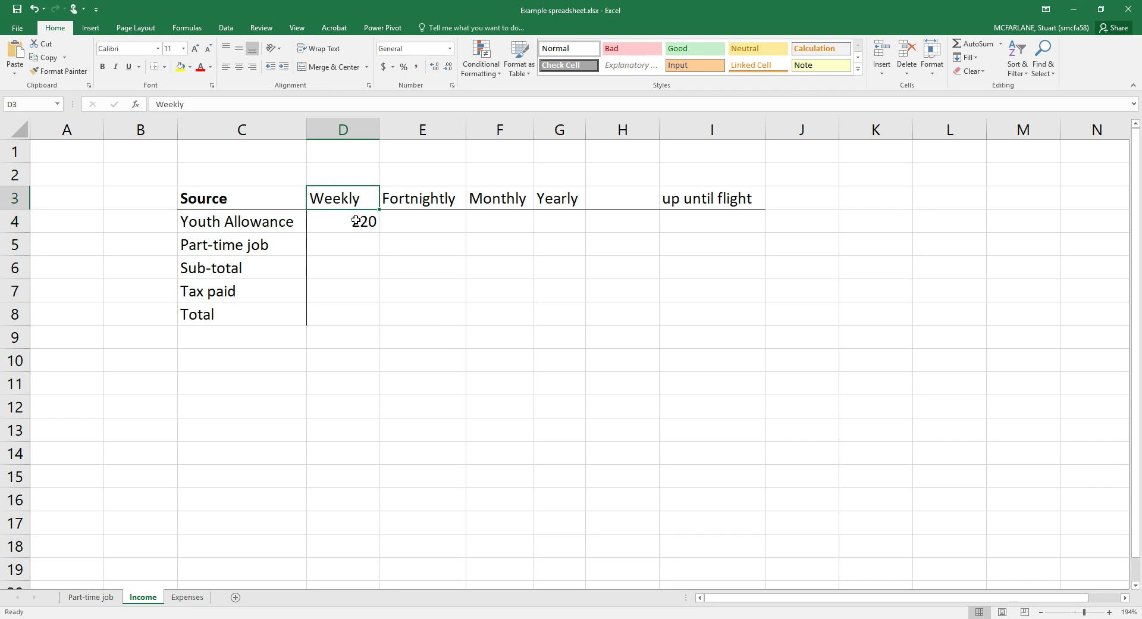
click(351, 244)
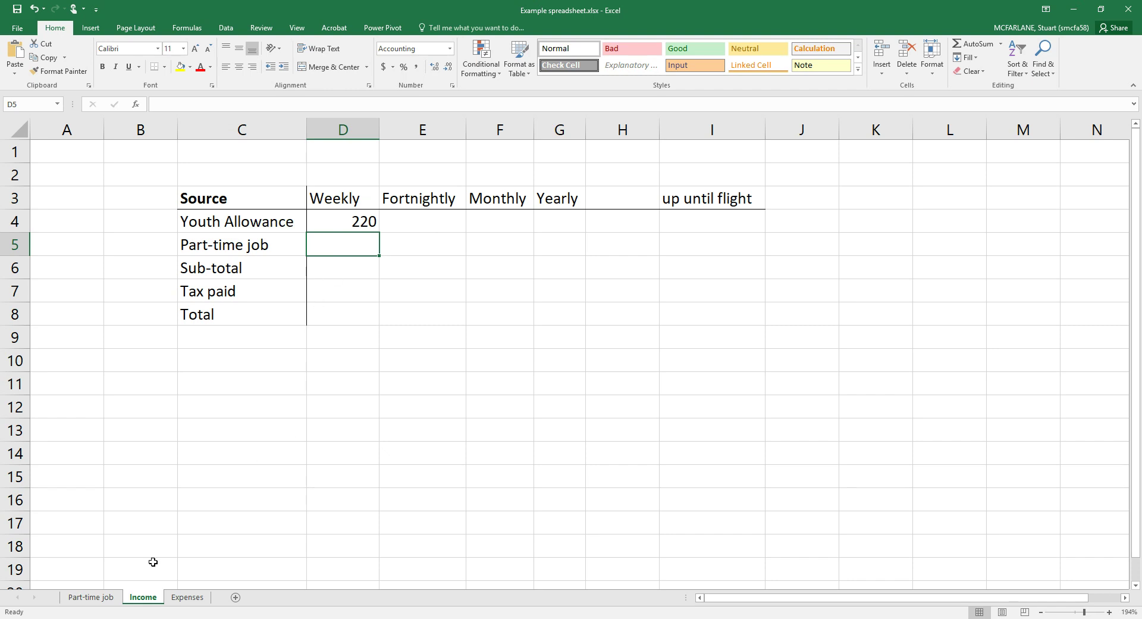
click(94, 596)
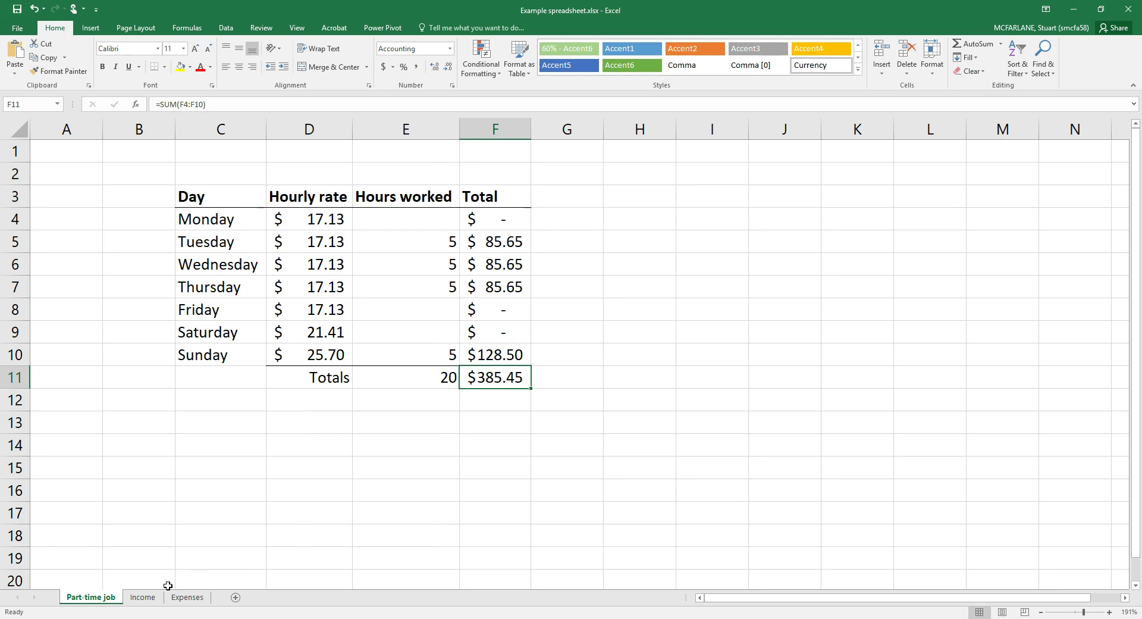
click(148, 599)
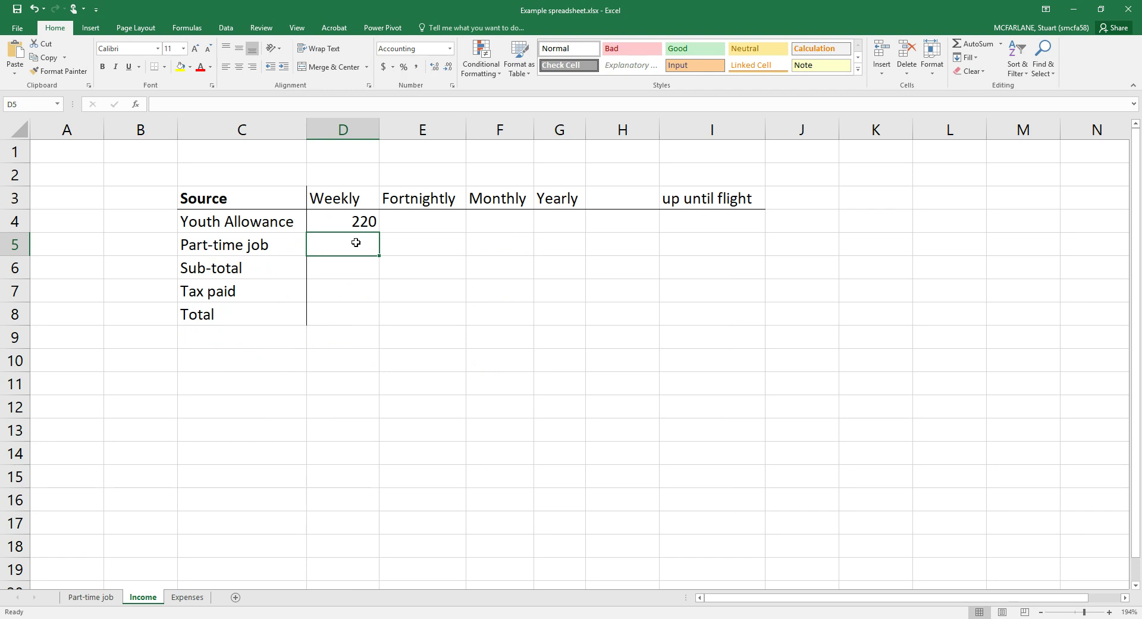
text(=)
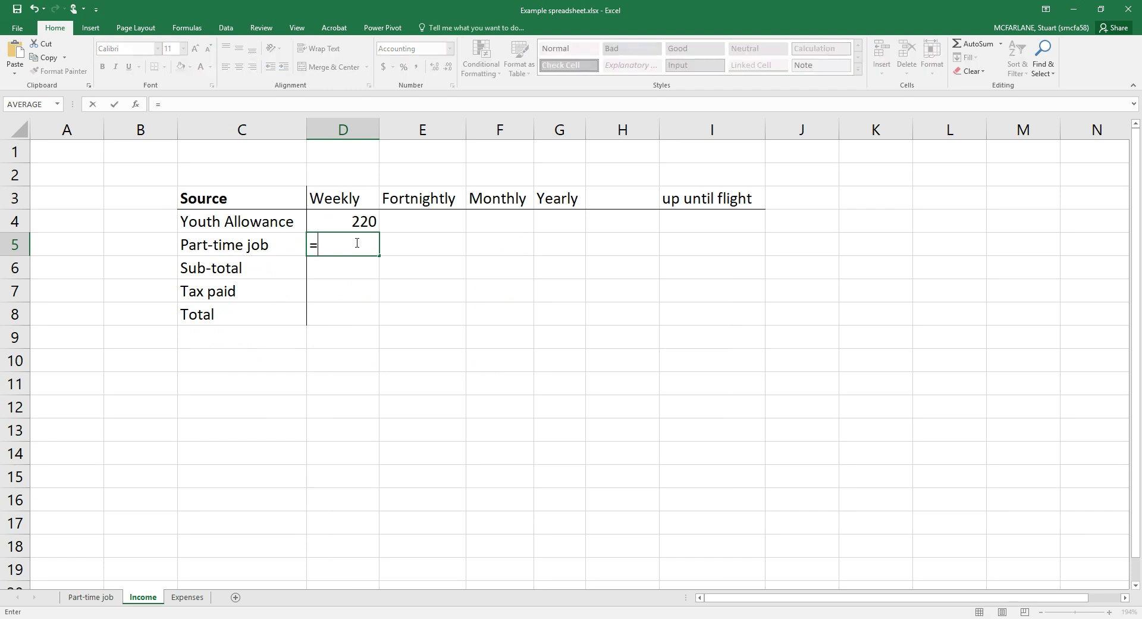
click(92, 597)
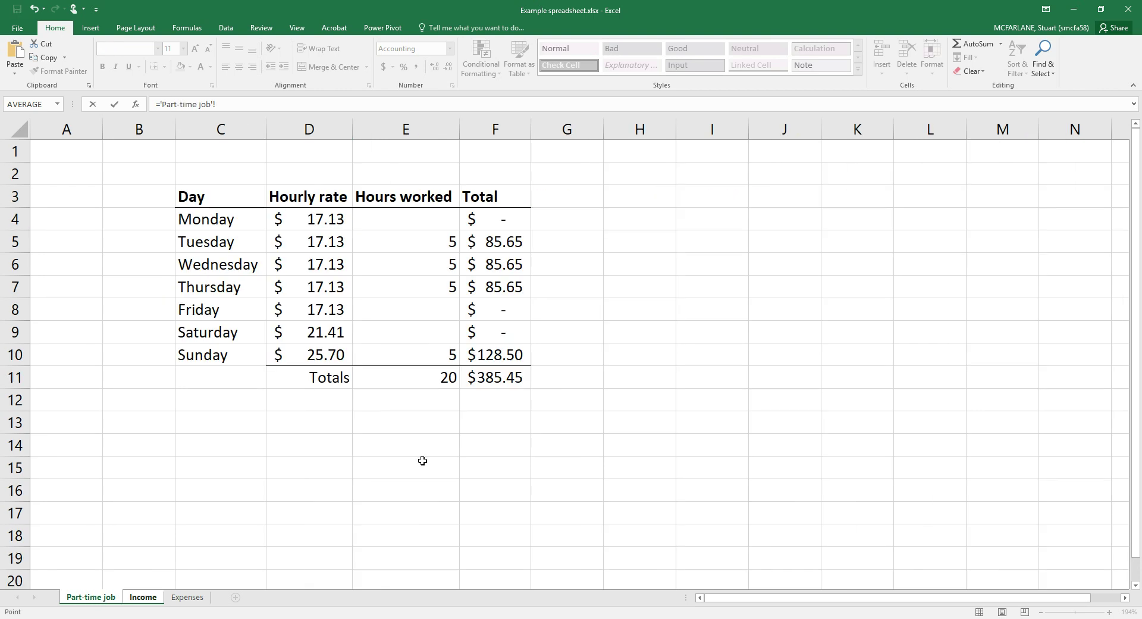
click(501, 382)
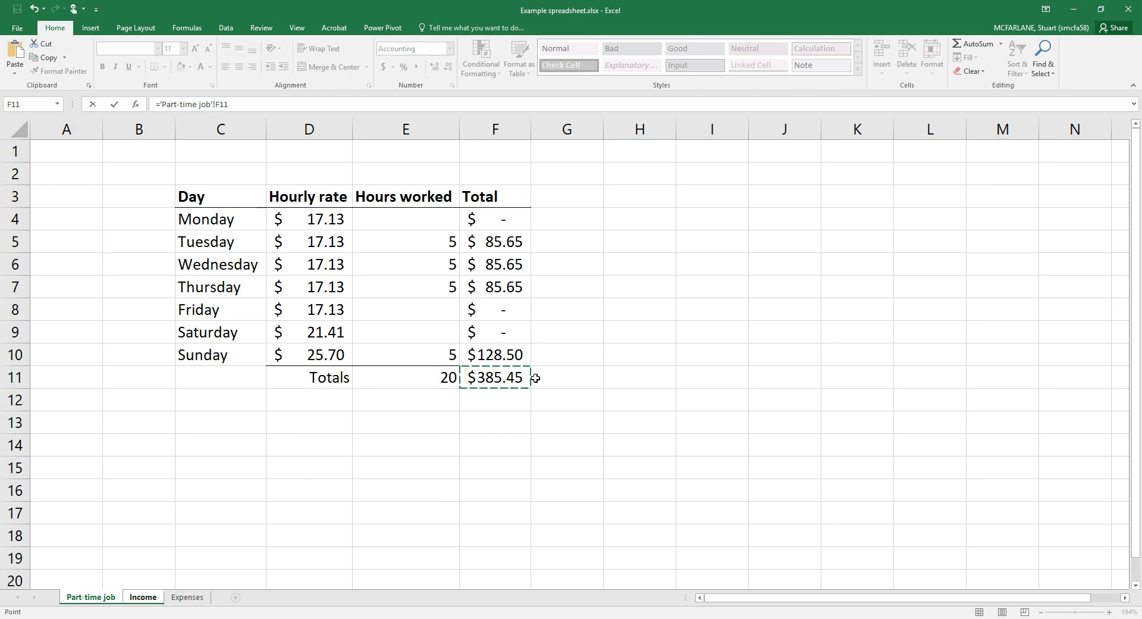
key(Return)
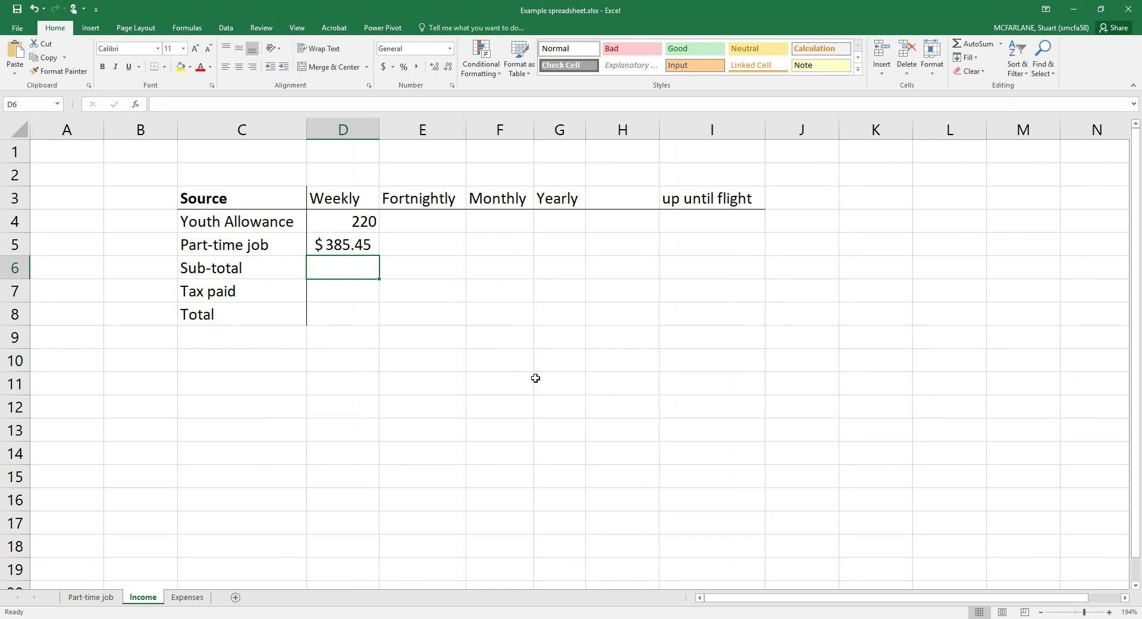
- Compare the total on the Part-time job sheet with the linked formula in D5 of the Income sheet
click(101, 600)
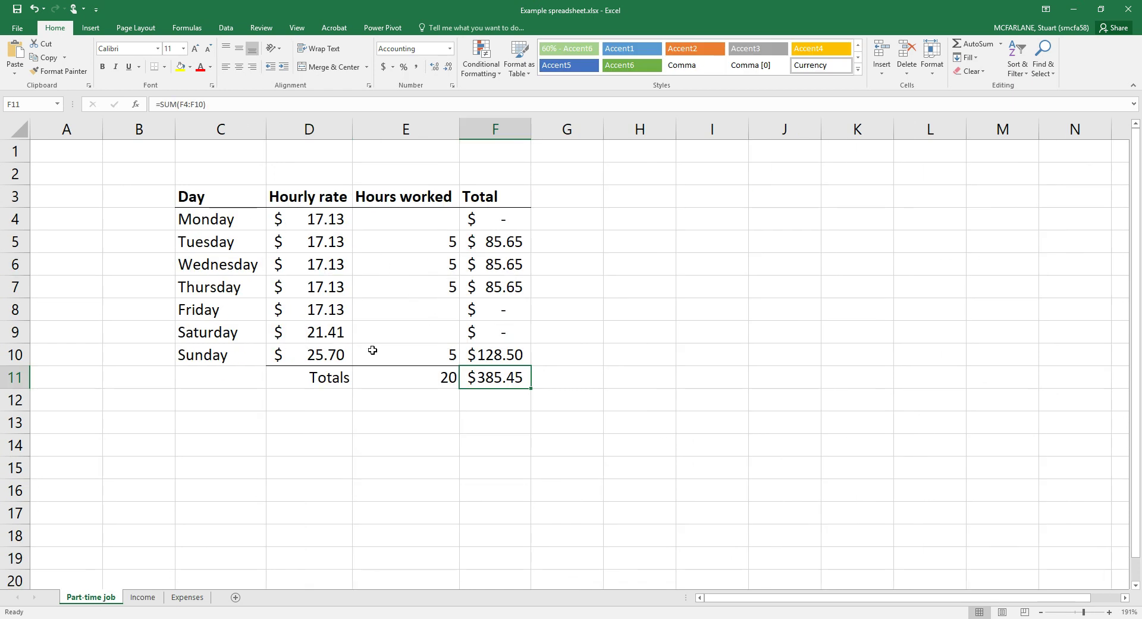
click(143, 597)
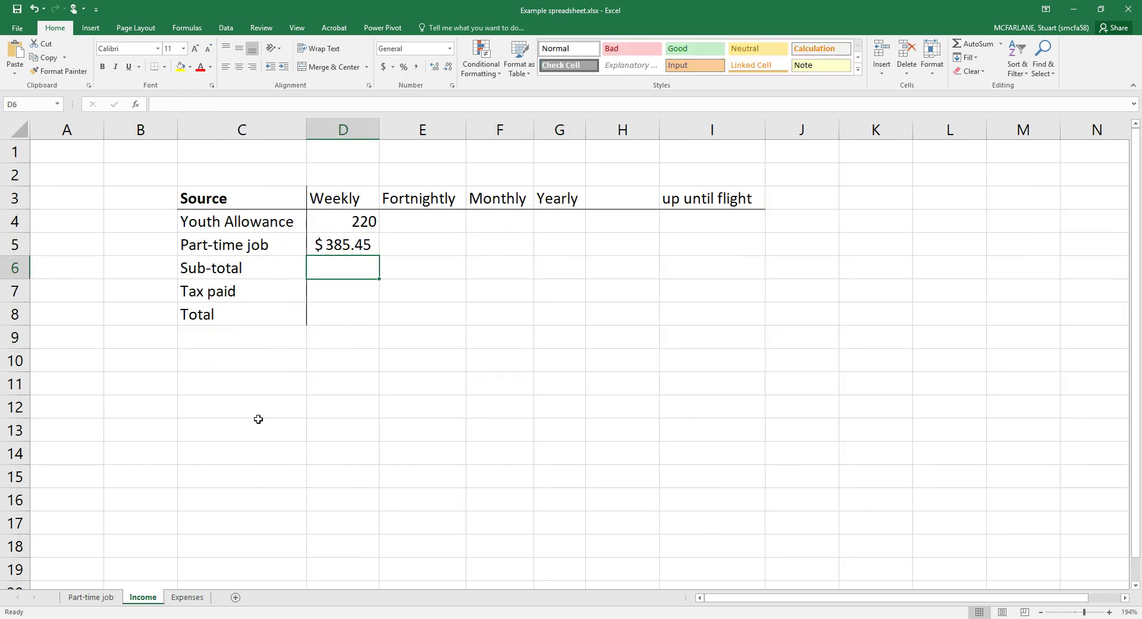
click(354, 242)
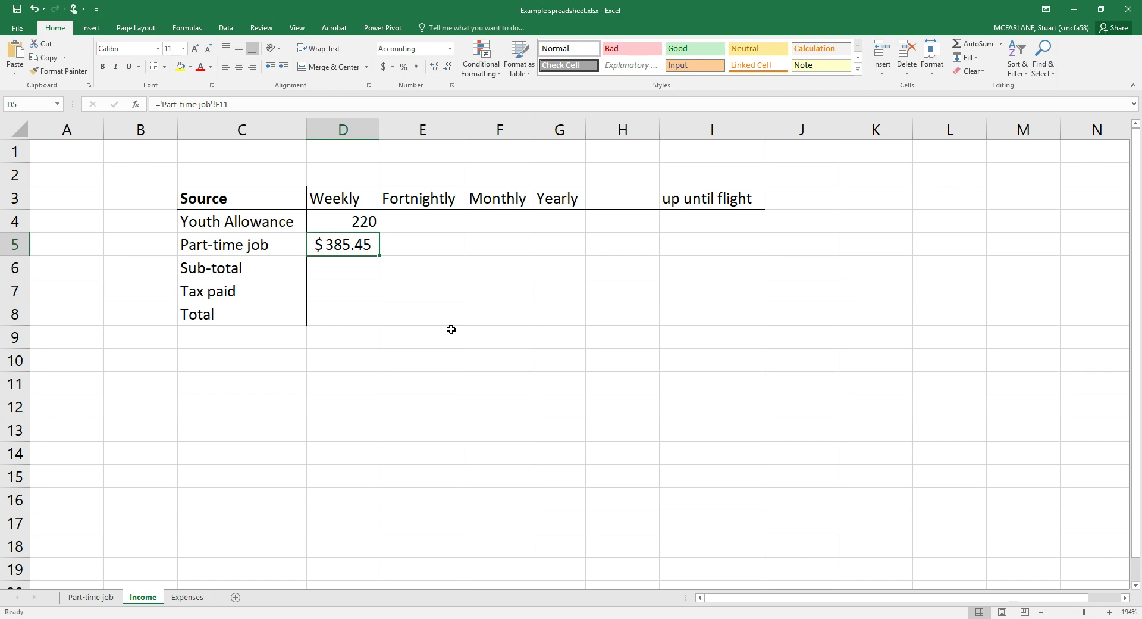
- Calculate the weekly Sub-total in D6 with a SUM of D4:D5
click(362, 265)
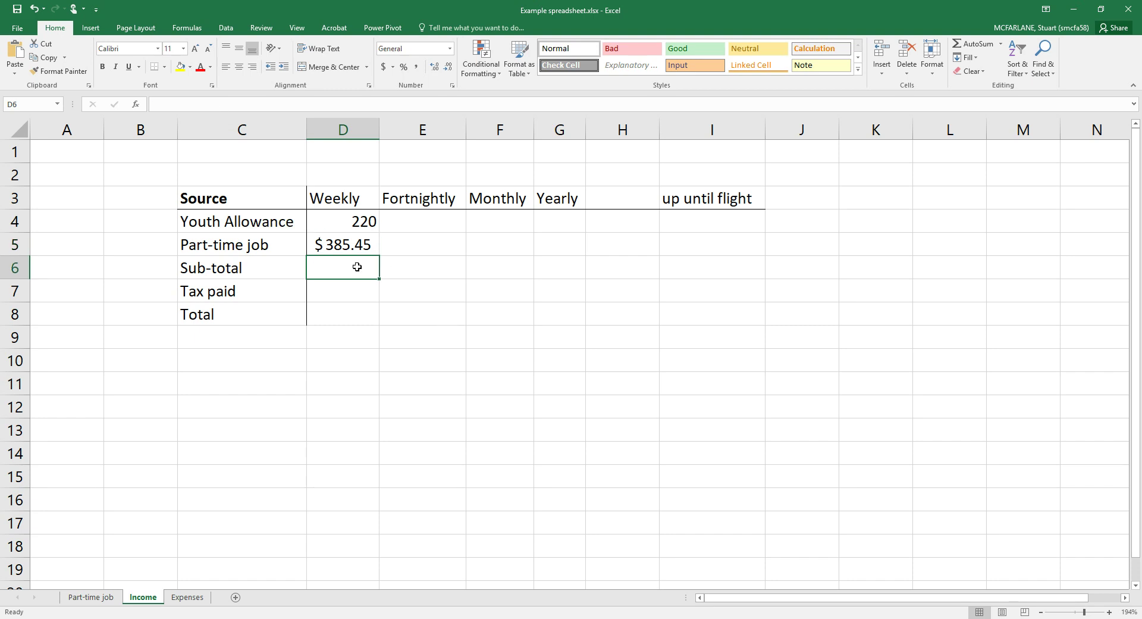
text(=)
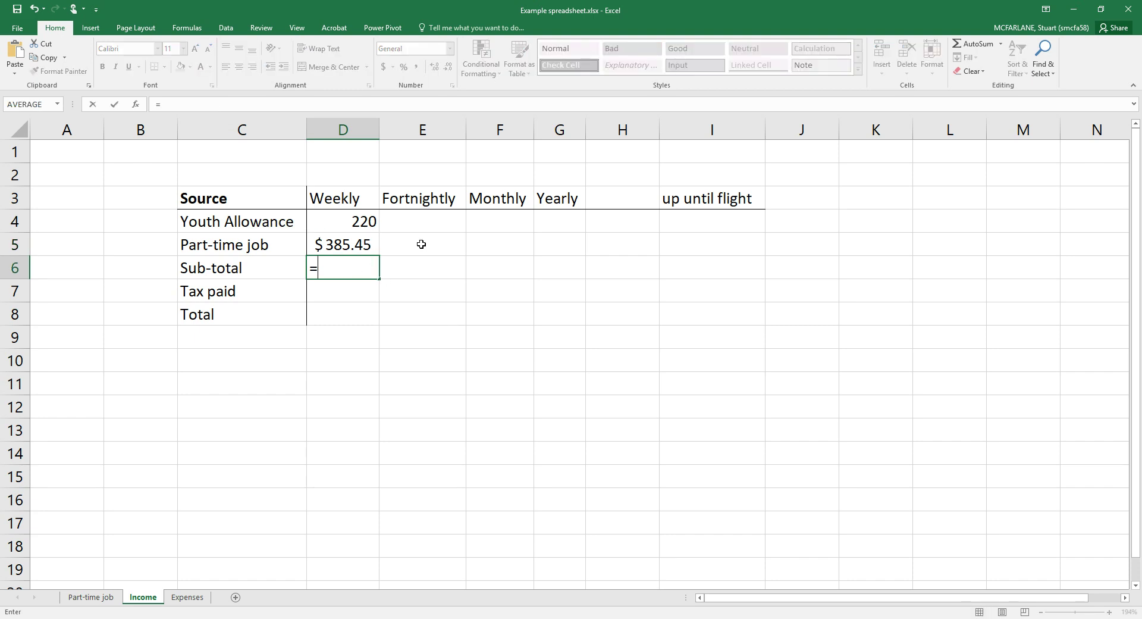
text(sum)
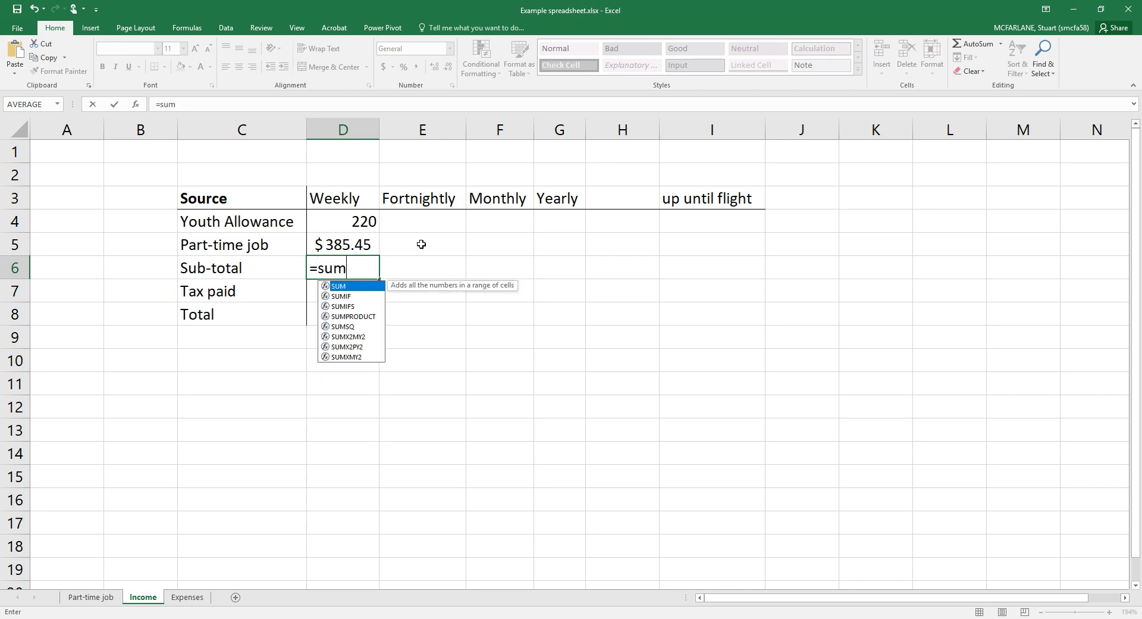
double_click(355, 286)
drag(348, 224, 351, 244)
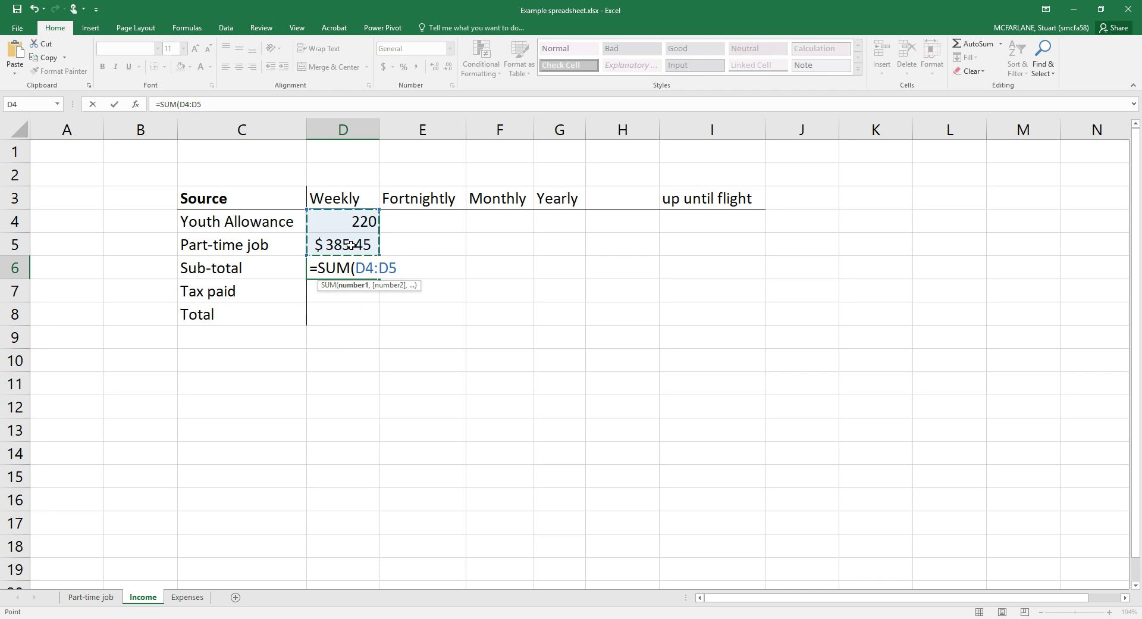
key(Return)
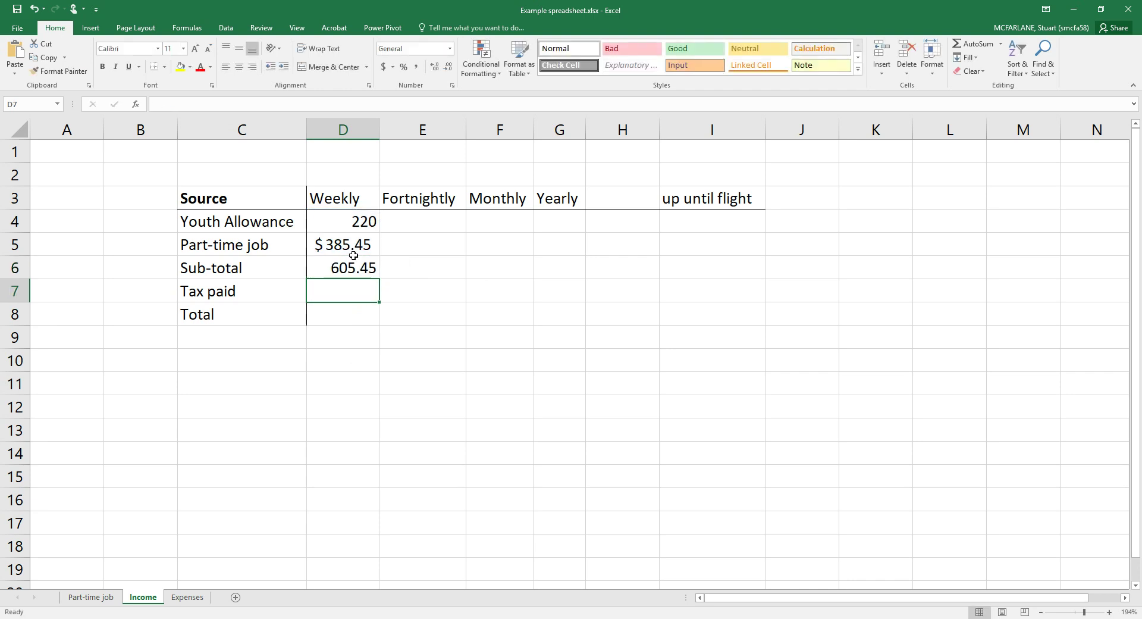
- Re-enter the weekly Sub-total formula in D6 using AutoSum
click(358, 265)
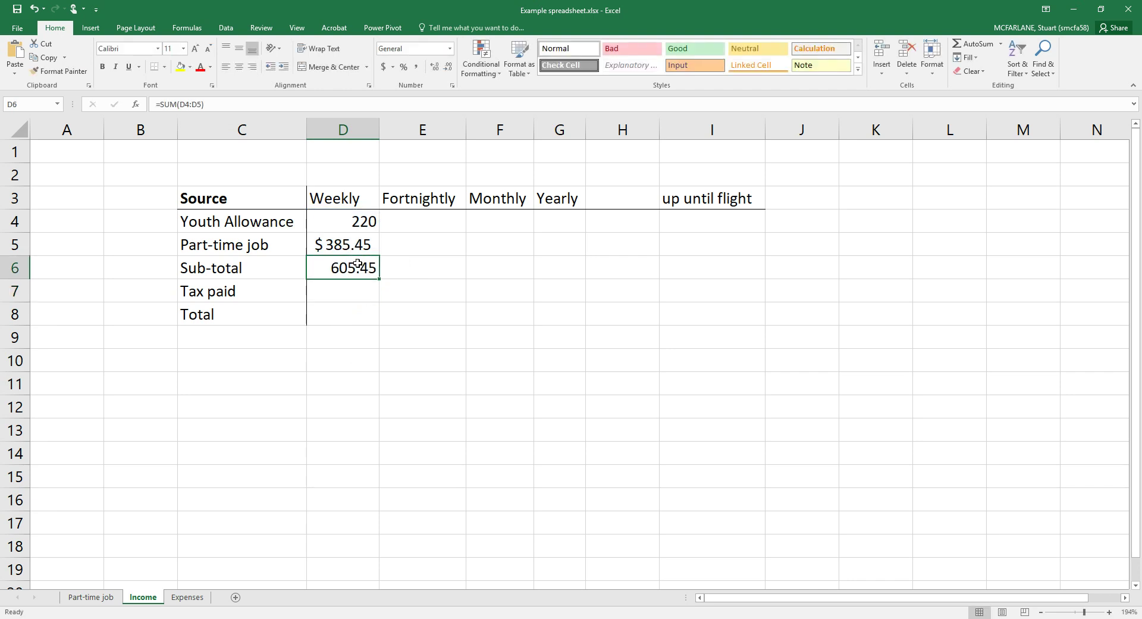
click(973, 43)
key(Return)
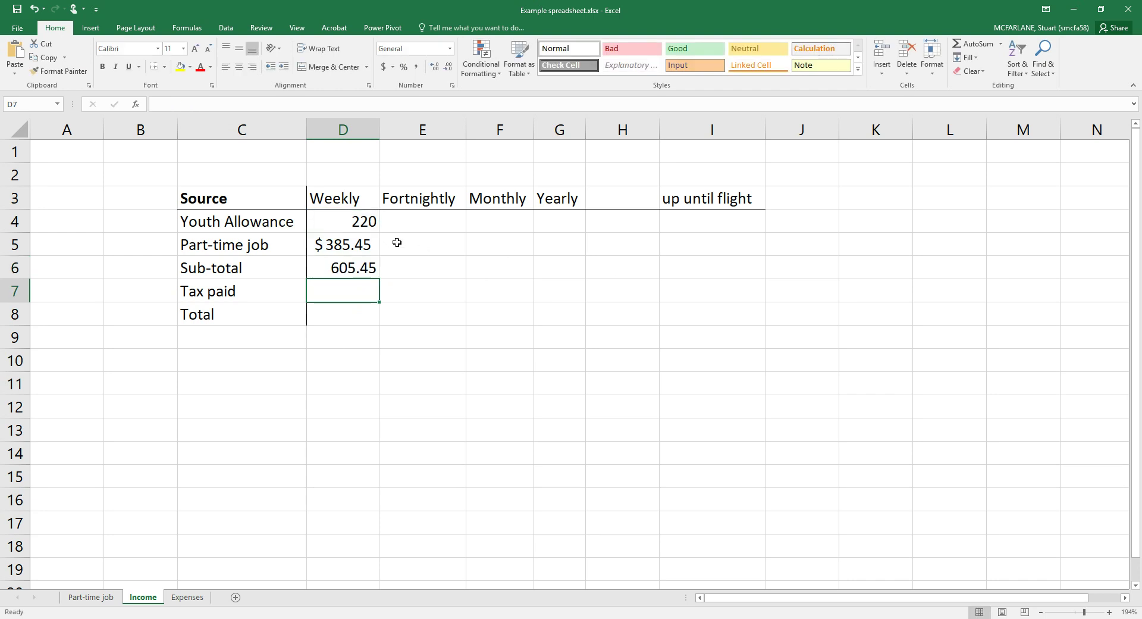
drag(229, 291, 342, 307)
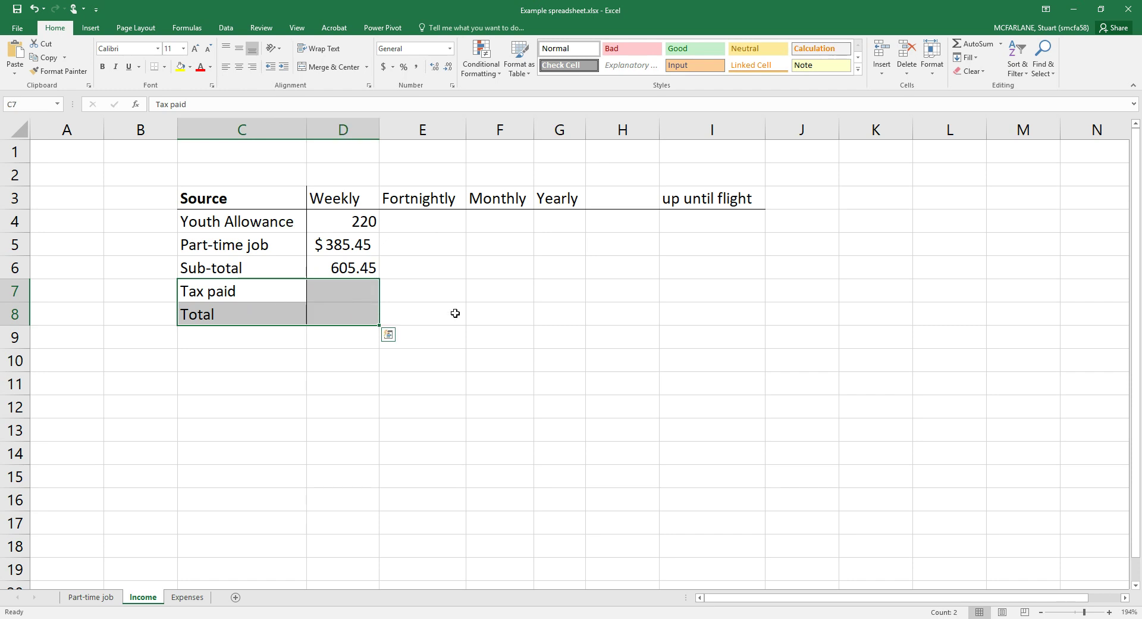
click(454, 313)
- Calculate the fortnightly Youth Allowance in E4 with the formula =D4*2
click(431, 218)
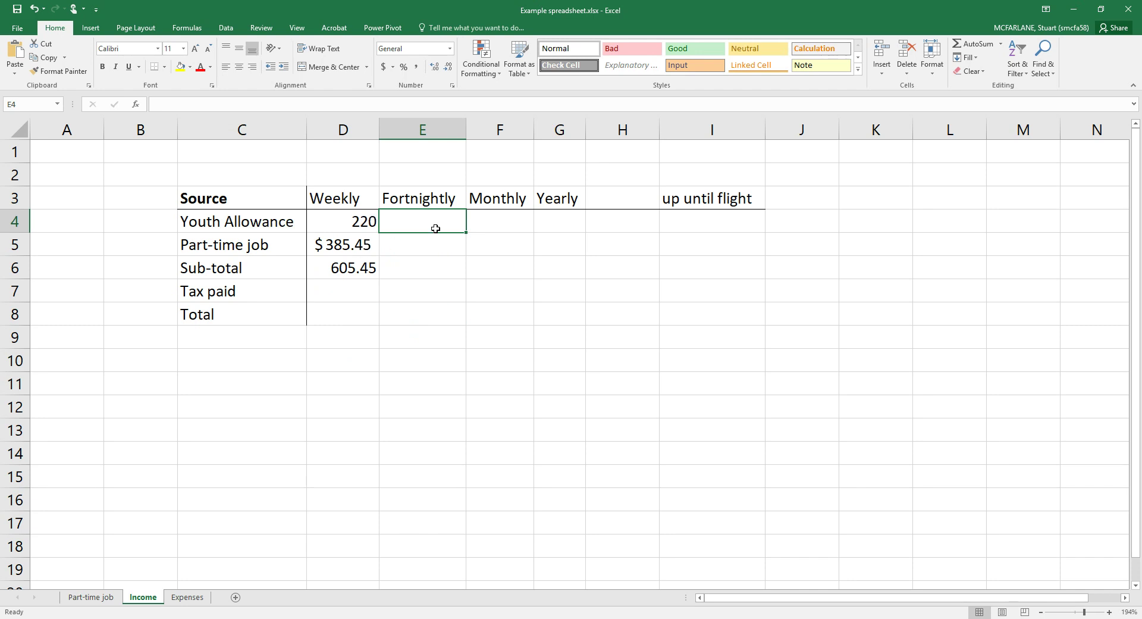
text(=)
click(354, 228)
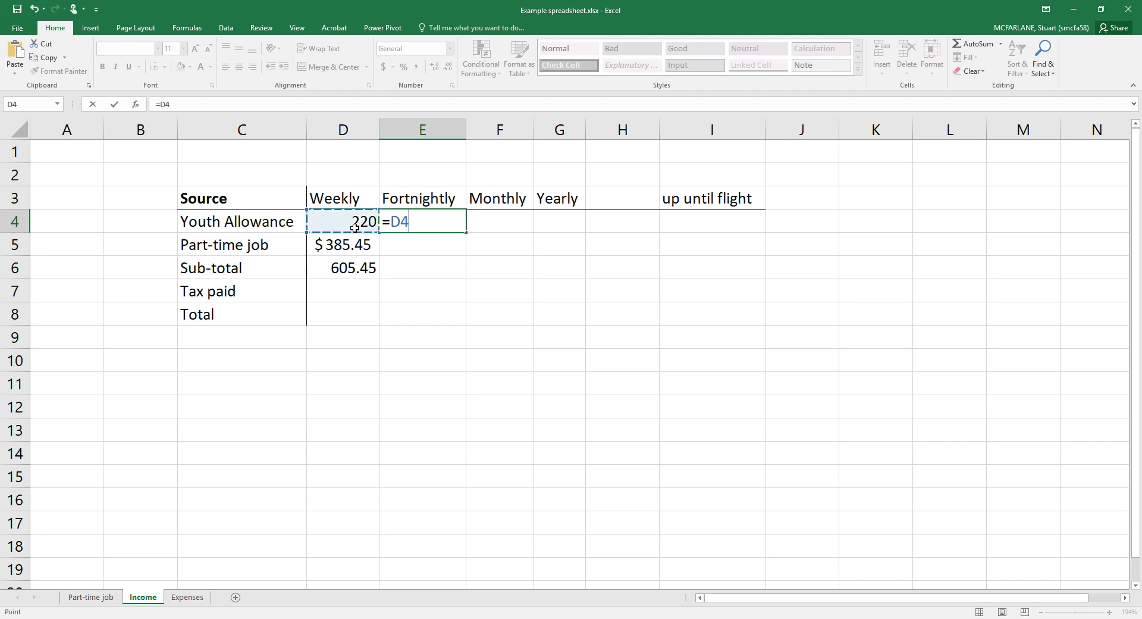
text(*)
key(BackSpace)
text(*2)
key(Return)
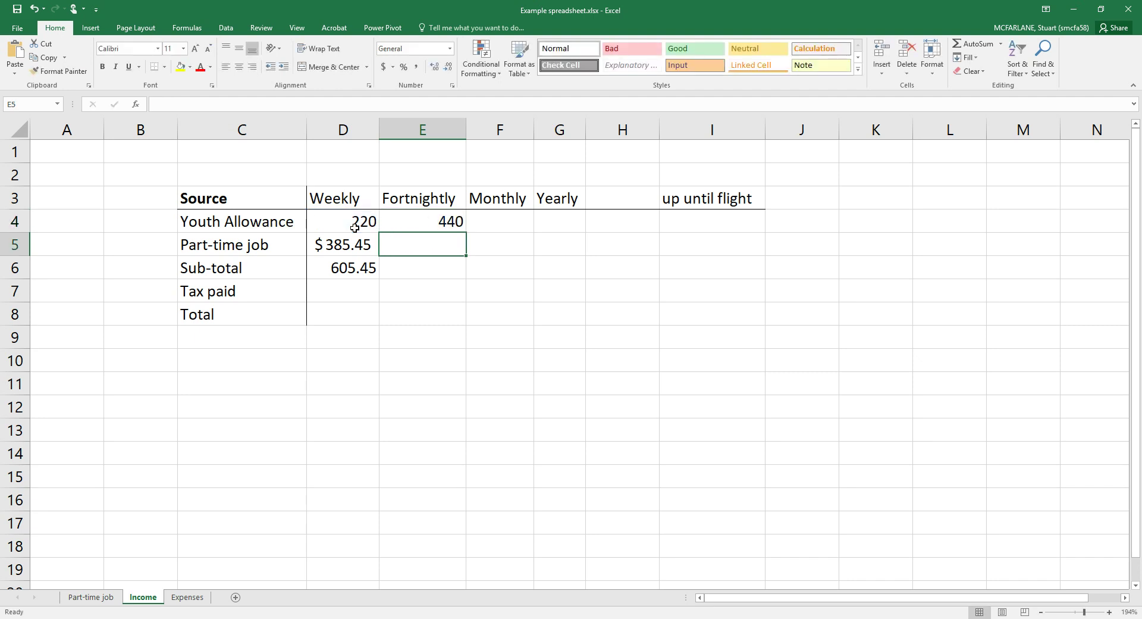
- Change the weekly Youth Allowance in D4 to 221 to test the linked formulas, and restore it to 220
click(360, 221)
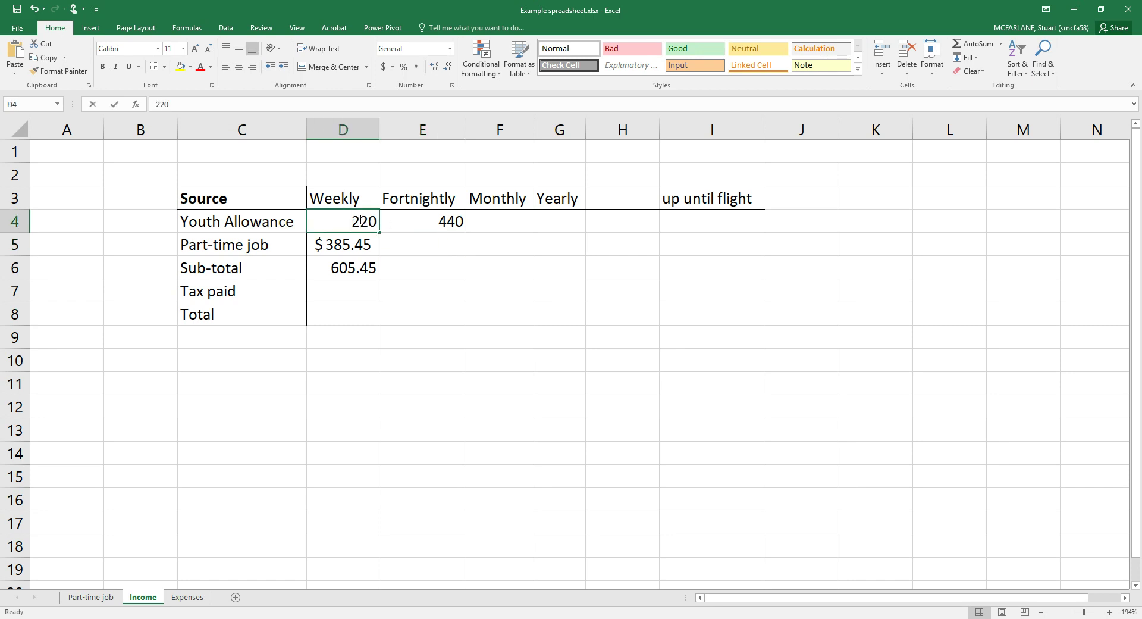
text(221)
key(Return)
click(358, 220)
double_click(359, 221)
key(BackSpace)
text(0)
key(Return)
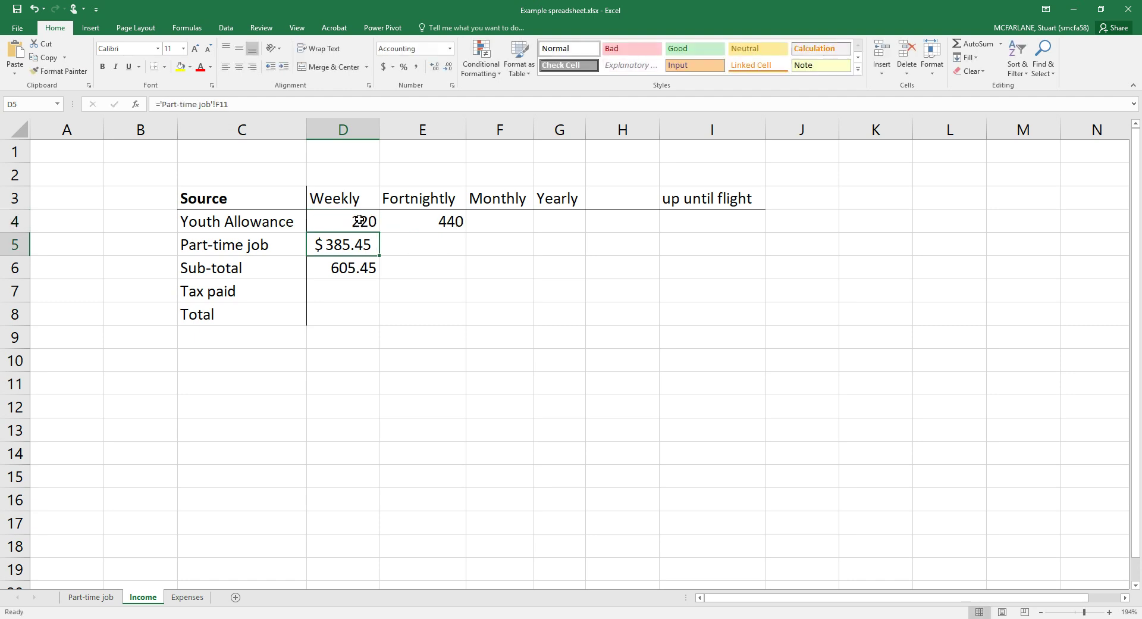
- Fill the fortnightly formula from E4 down to E5 for the part-time job and check its cell reference
click(439, 246)
click(458, 220)
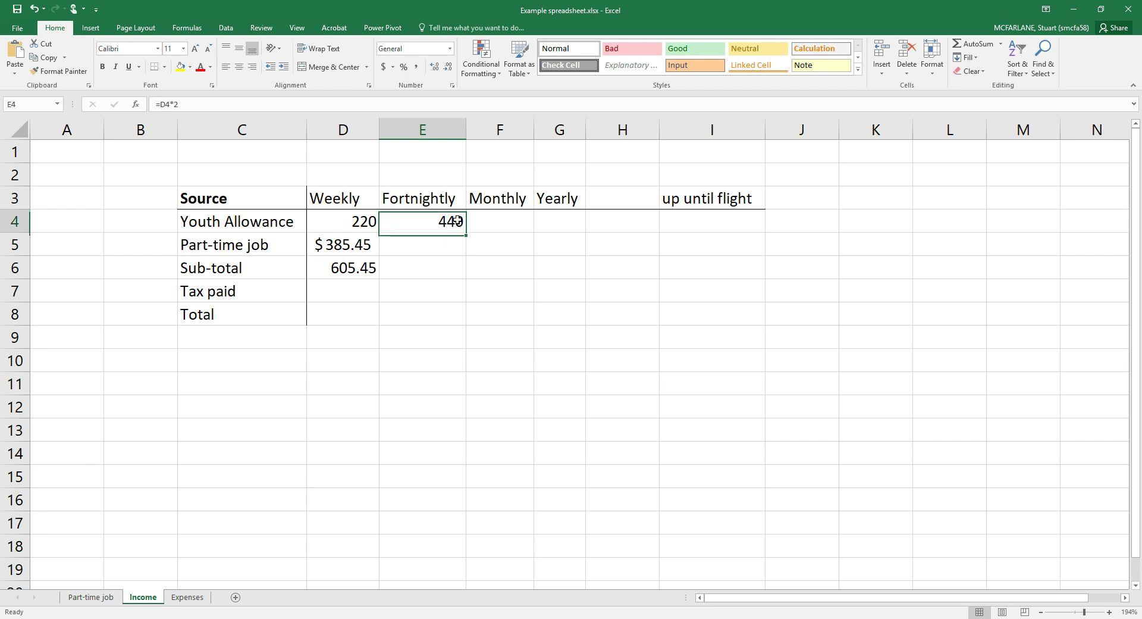
drag(466, 232, 467, 251)
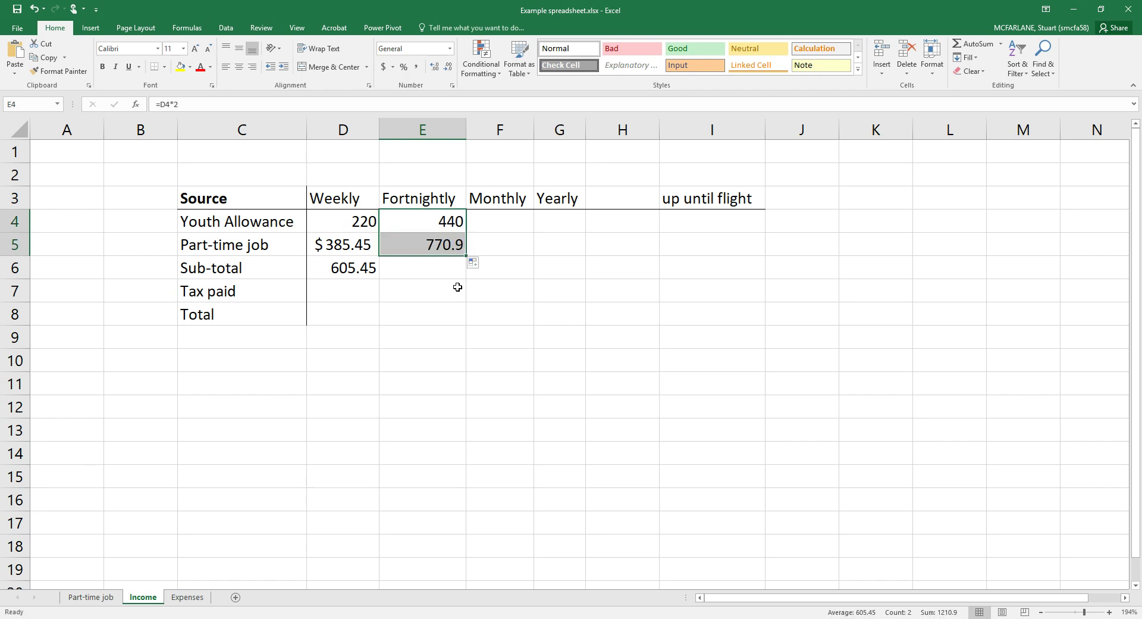
click(419, 244)
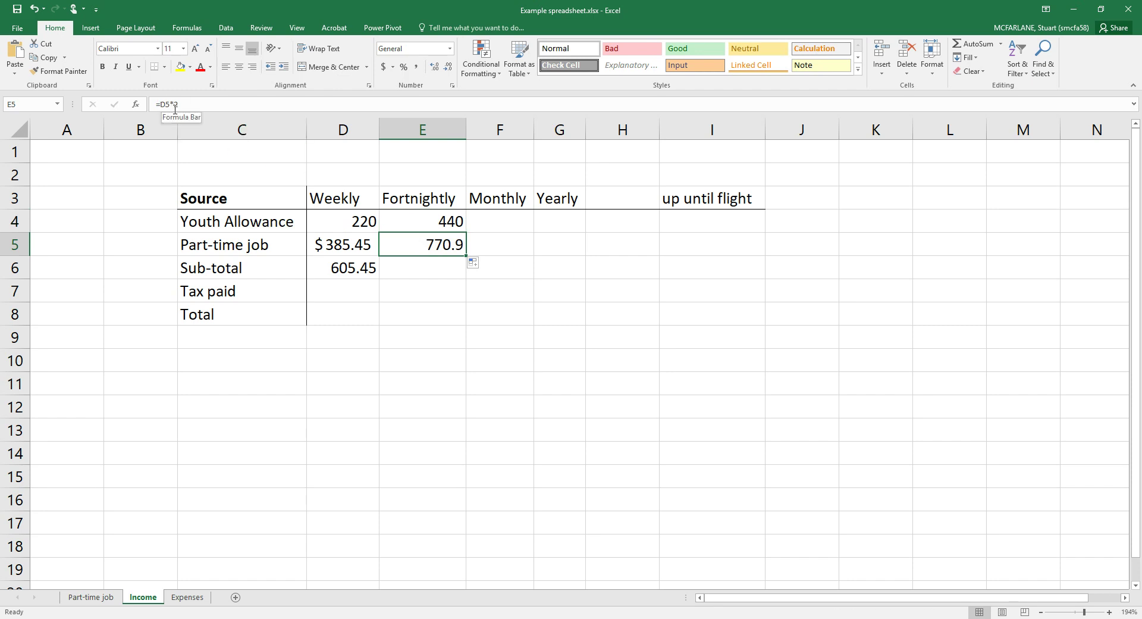
double_click(410, 247)
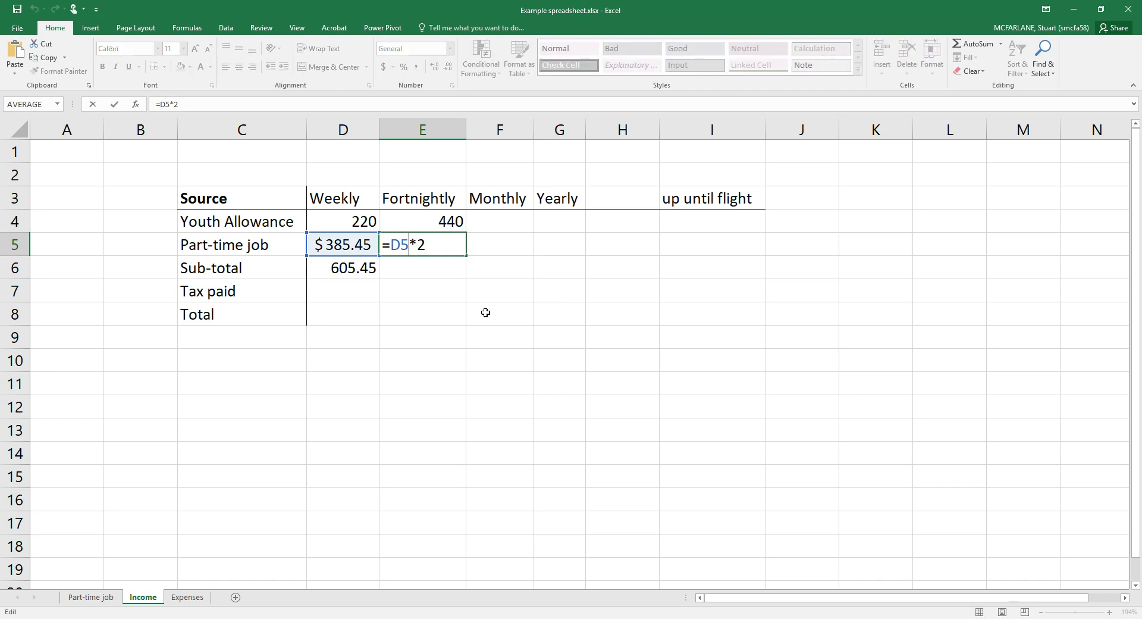
key(Return)
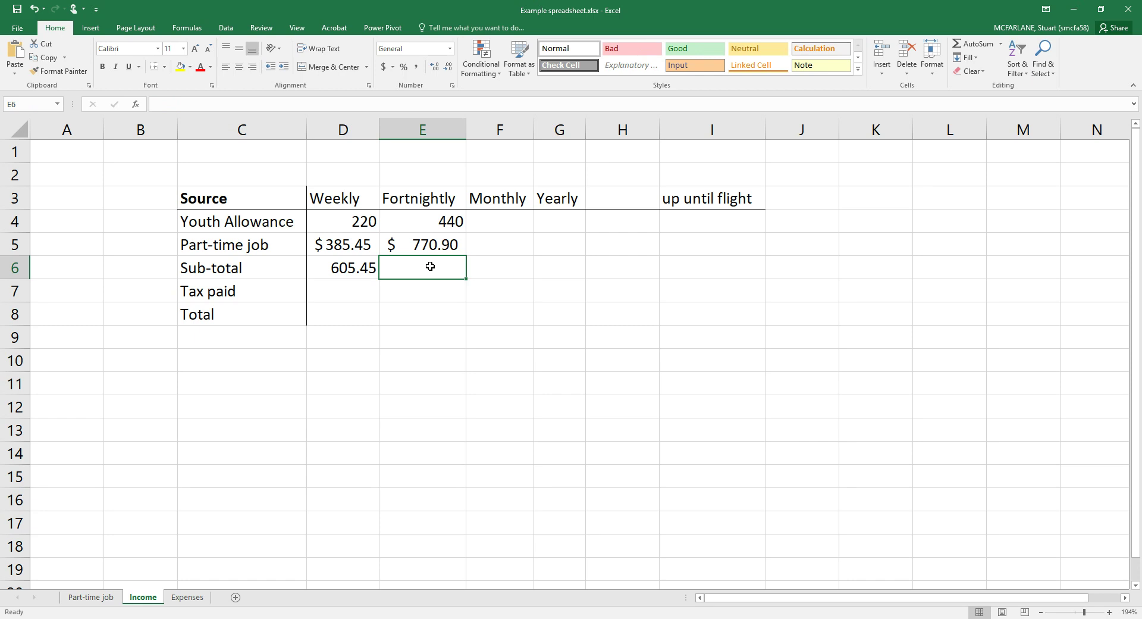
- Calculate the fortnightly Sub-total in E6 with a SUM of E4:E5
text(=sum()
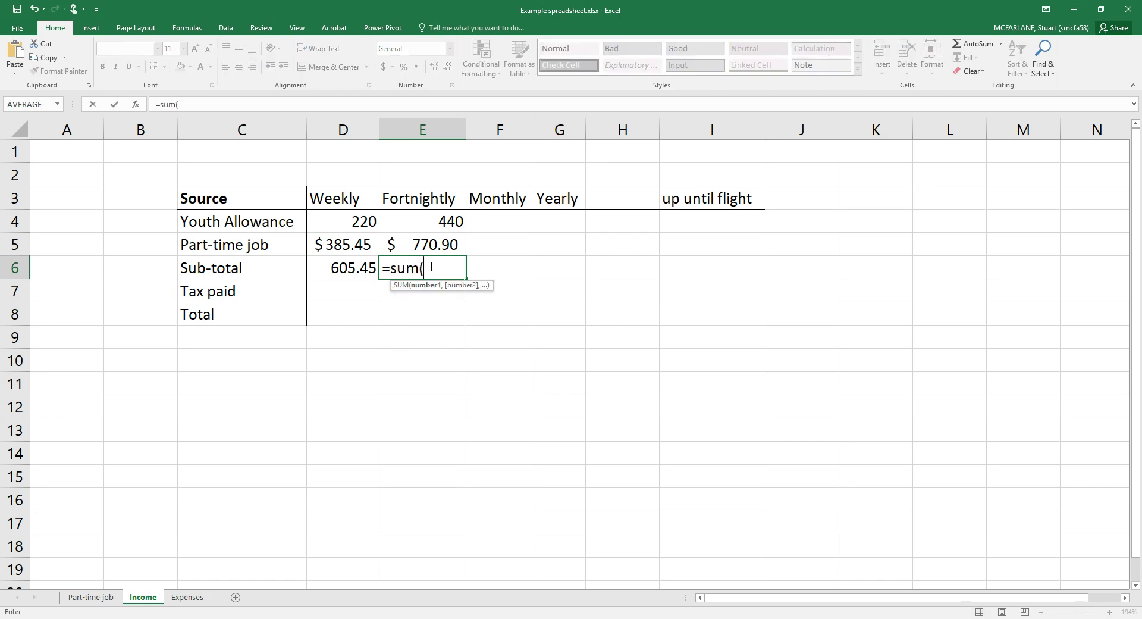
drag(432, 219, 433, 244)
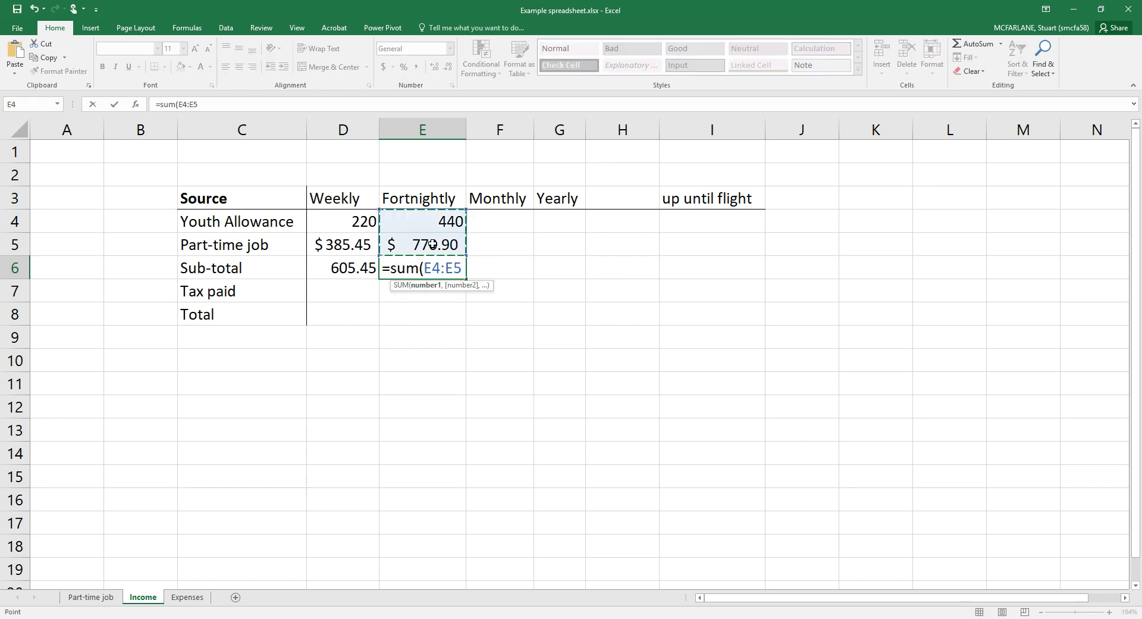
key(Return)
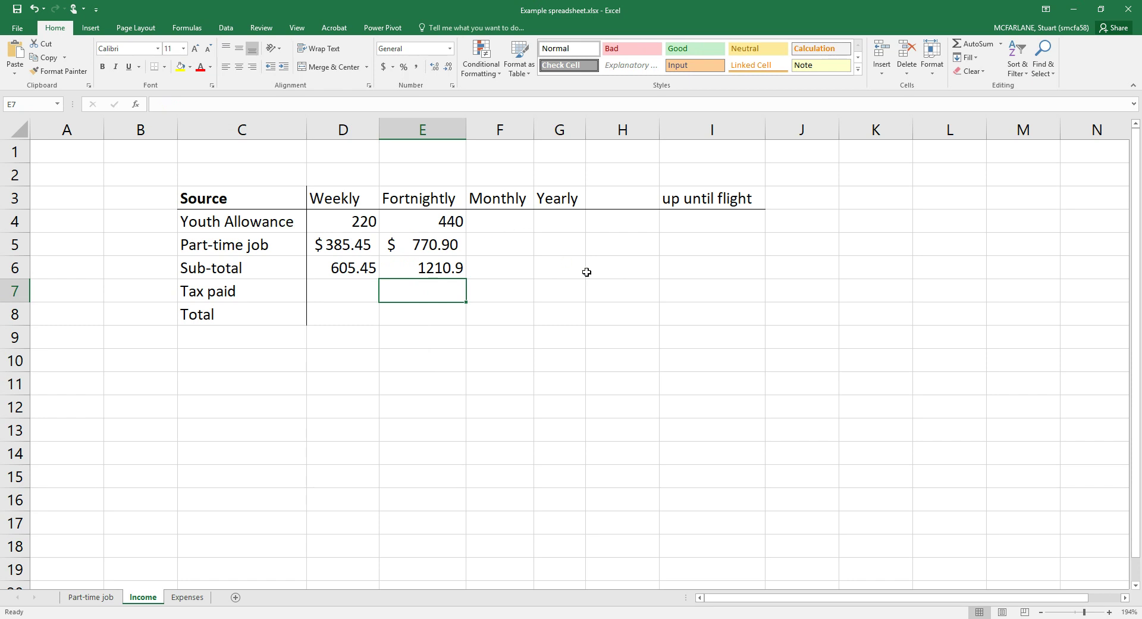
- Try the yearly Youth Allowance formula =D4*52 in G4 and clear the entry
click(501, 228)
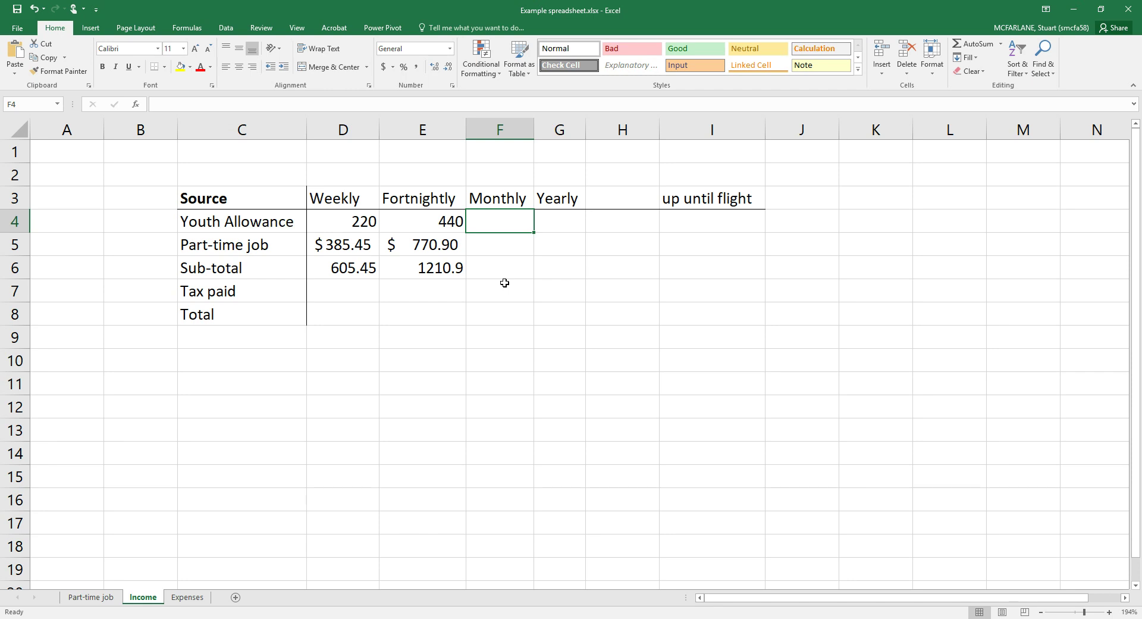
click(563, 225)
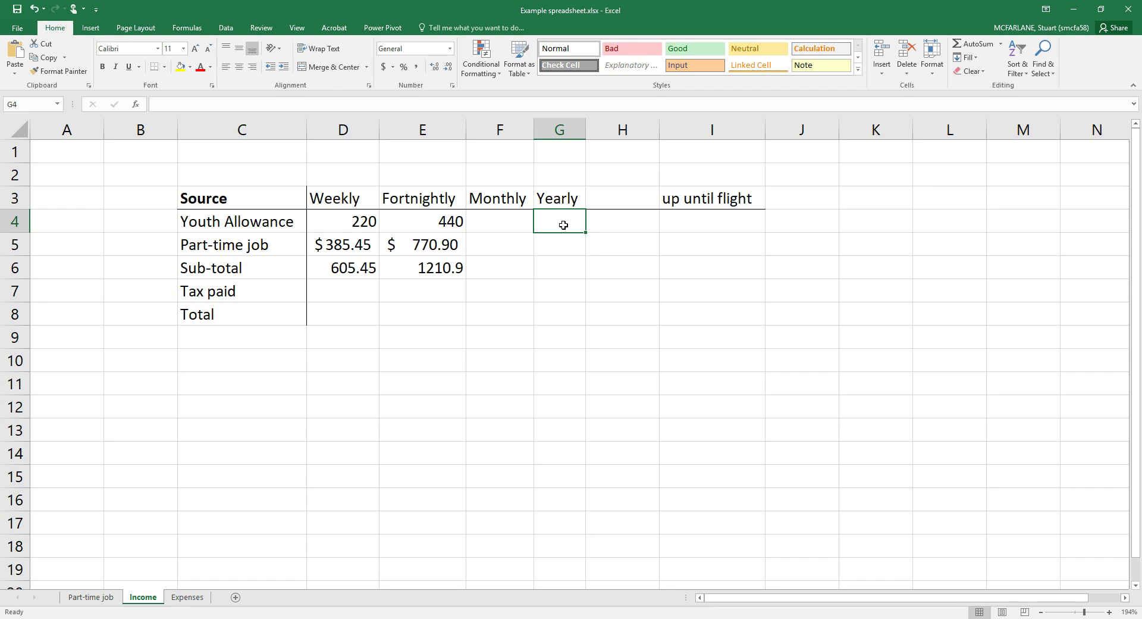
text(=)
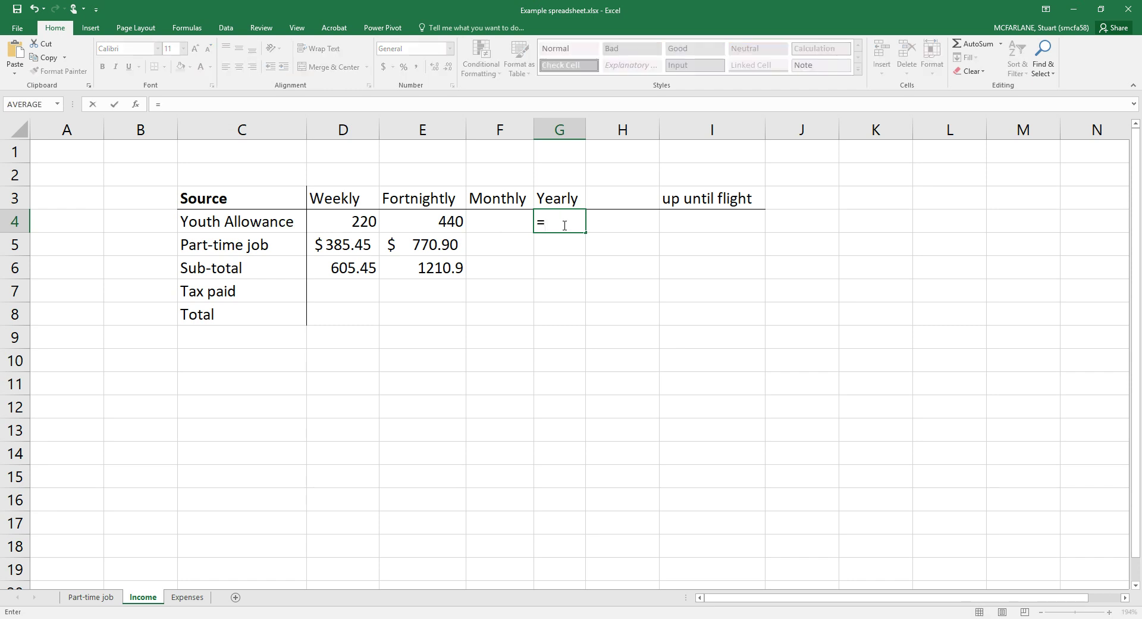
click(353, 225)
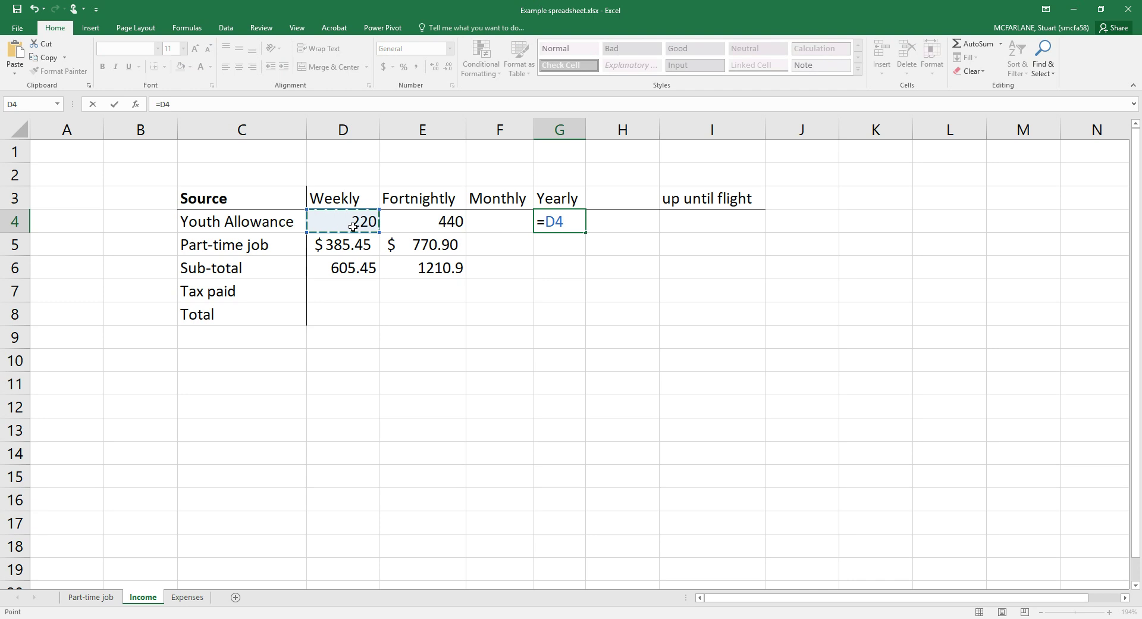
text(*52)
key(BackSpace)
key(BackSpace)
key(BackSpace)
key(BackSpace)
key(BackSpace)
key(BackSpace)
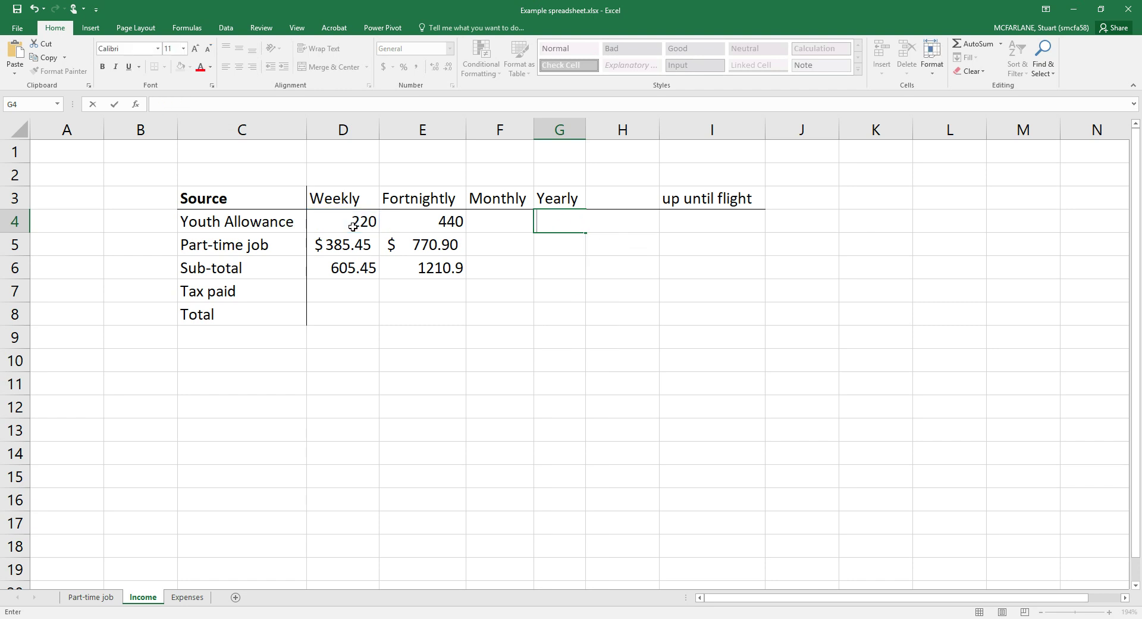
- Try the yearly Youth Allowance formula =E4*26 in G4, based on the fortnightly amount, and clear the entry
click(438, 220)
text(=)
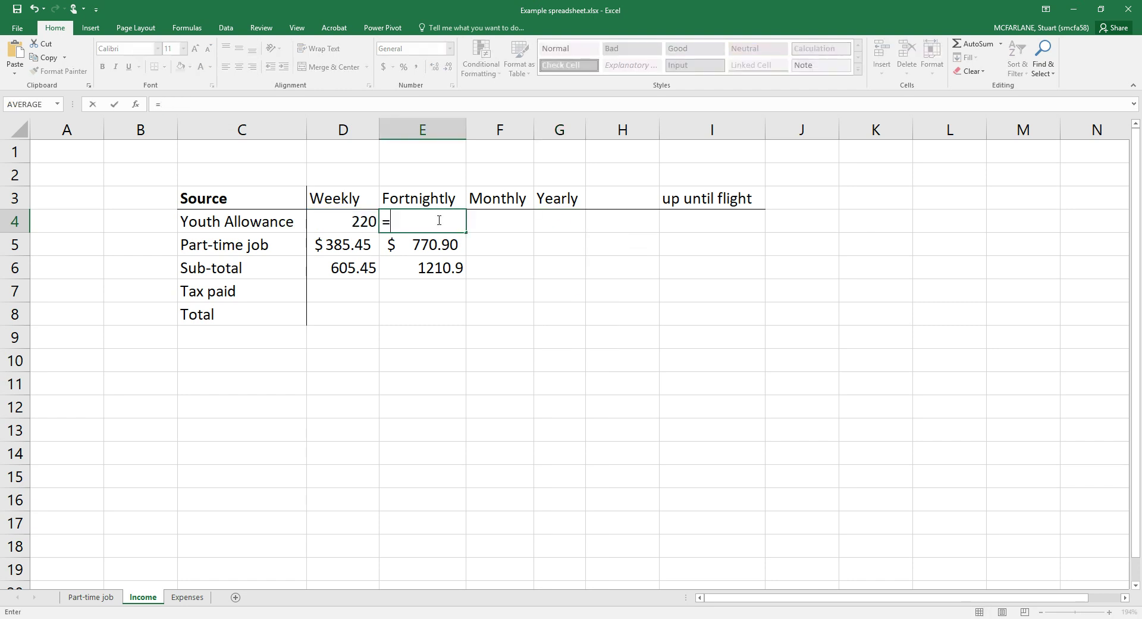
key(Escape)
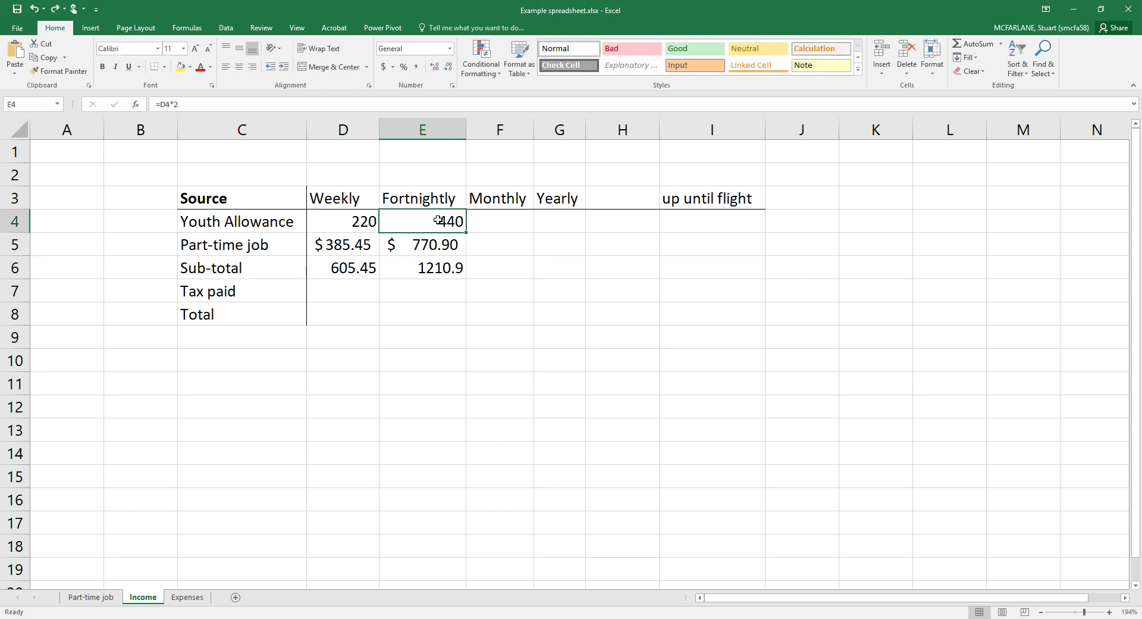
click(568, 219)
text(=)
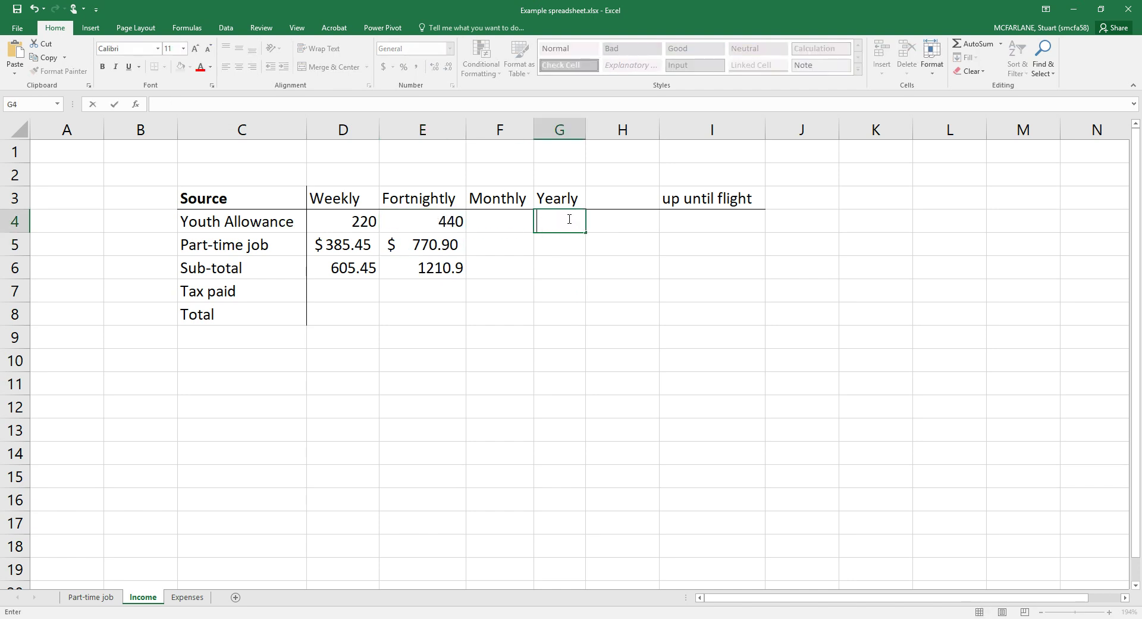
click(446, 221)
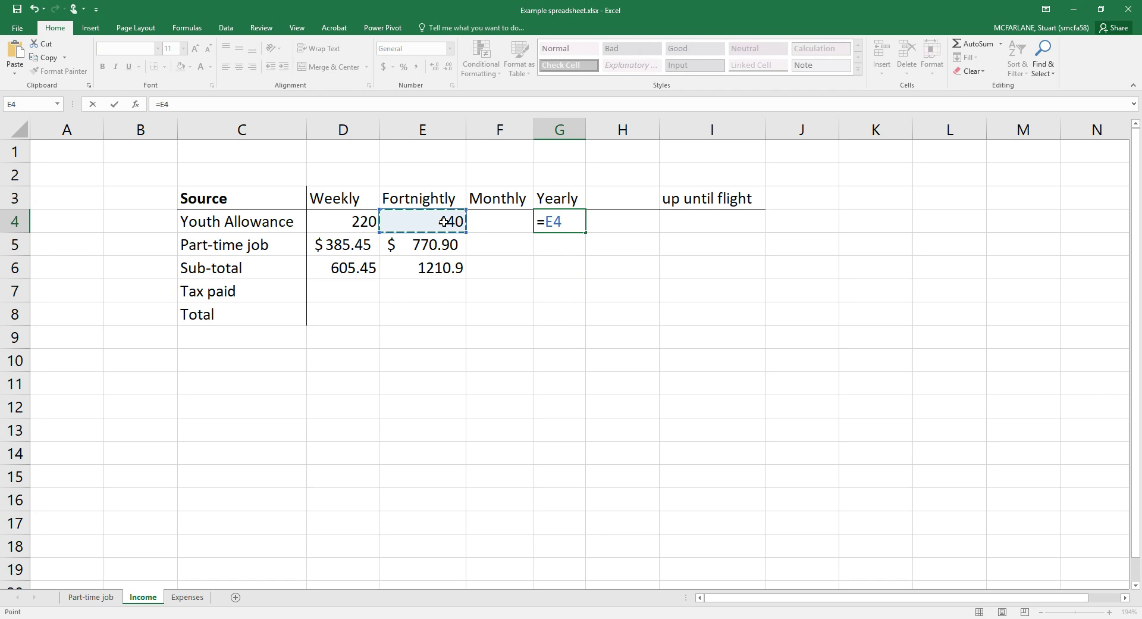
text(*26)
key(BackSpace)
key(BackSpace)
key(BackSpace)
key(BackSpace)
key(BackSpace)
key(BackSpace)
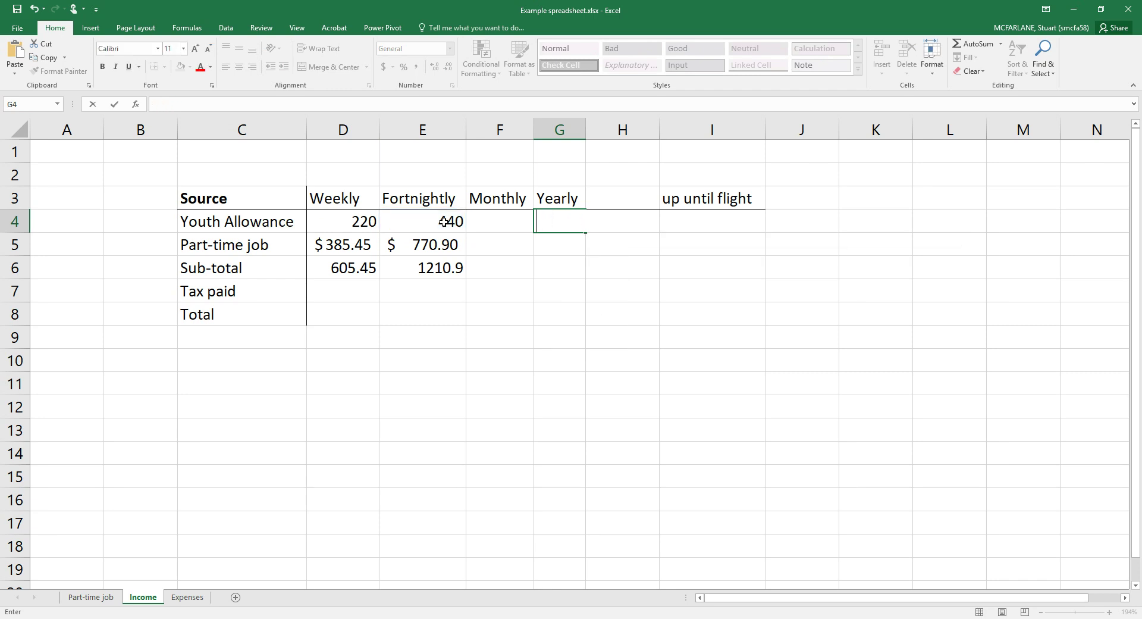
click(553, 333)
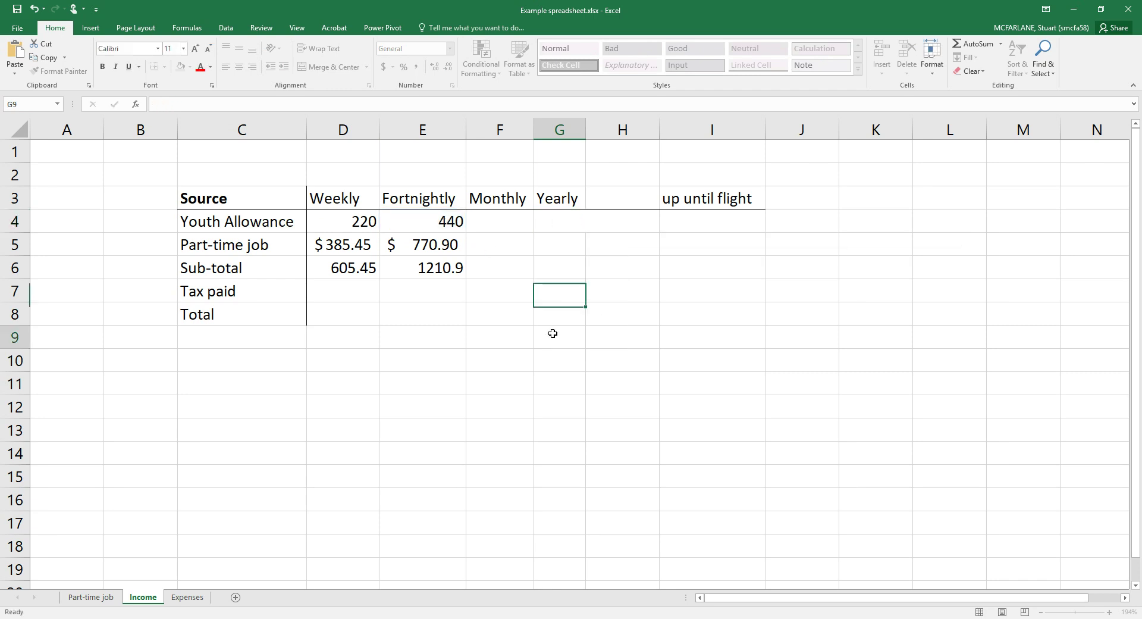
- Calculate the yearly Youth Allowance in G4 with the formula =D4/7*365
click(358, 224)
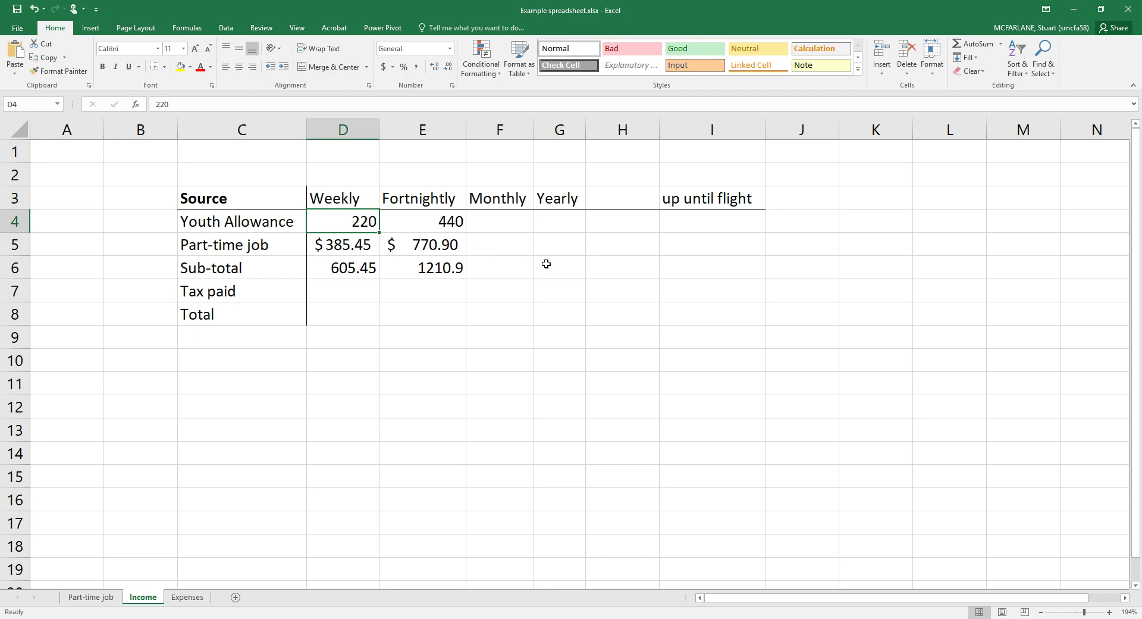
click(559, 229)
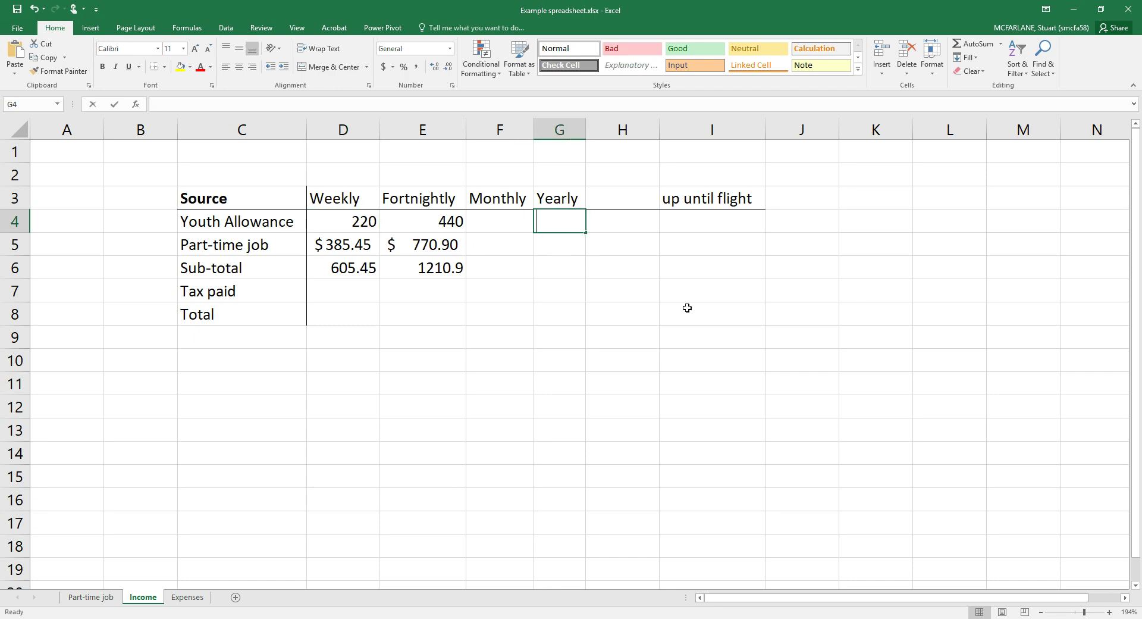
text(=)
click(360, 220)
text(/7*365)
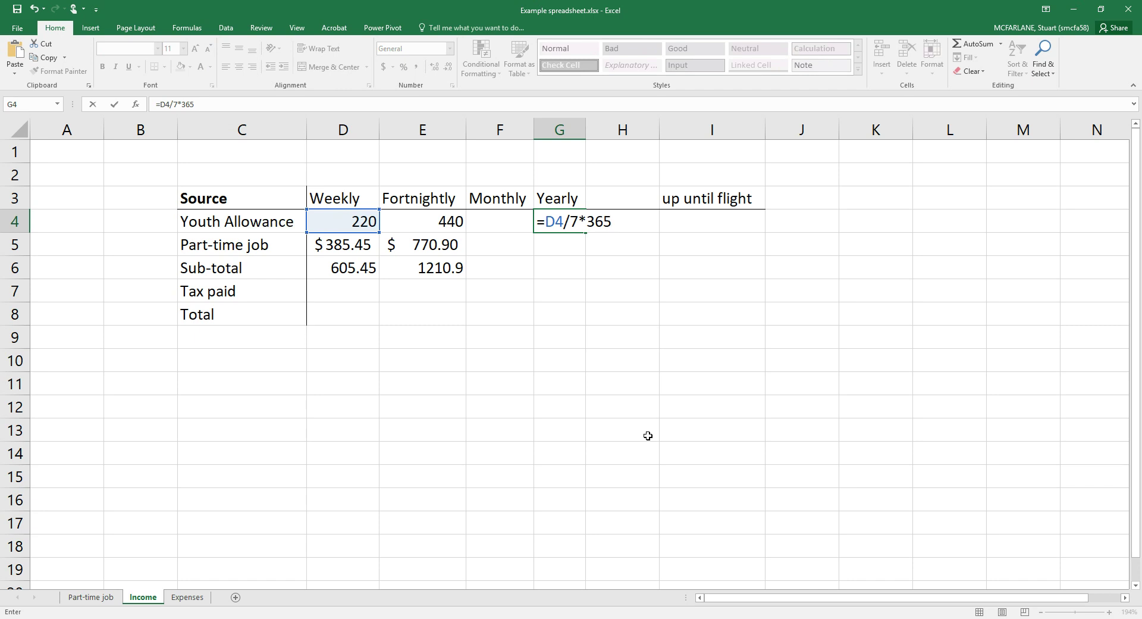
text(.25)
key(BackSpace)
key(BackSpace)
key(BackSpace)
key(Return)
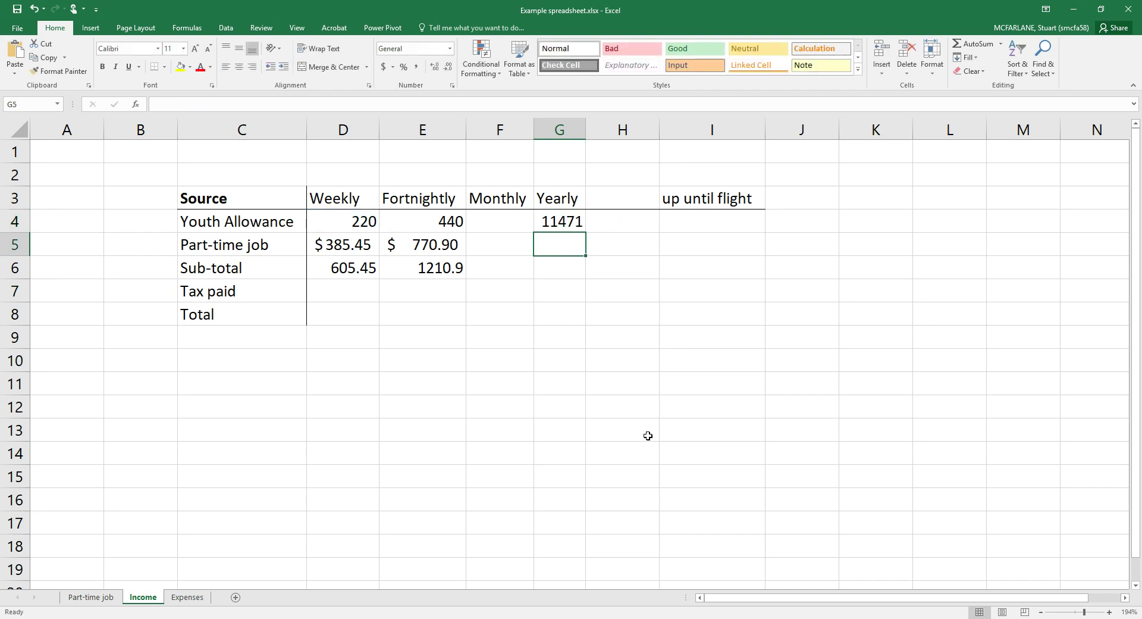
- Fill the yearly formula from G4 down to G5 for the part-time job
click(580, 227)
drag(586, 231, 586, 255)
click(549, 283)
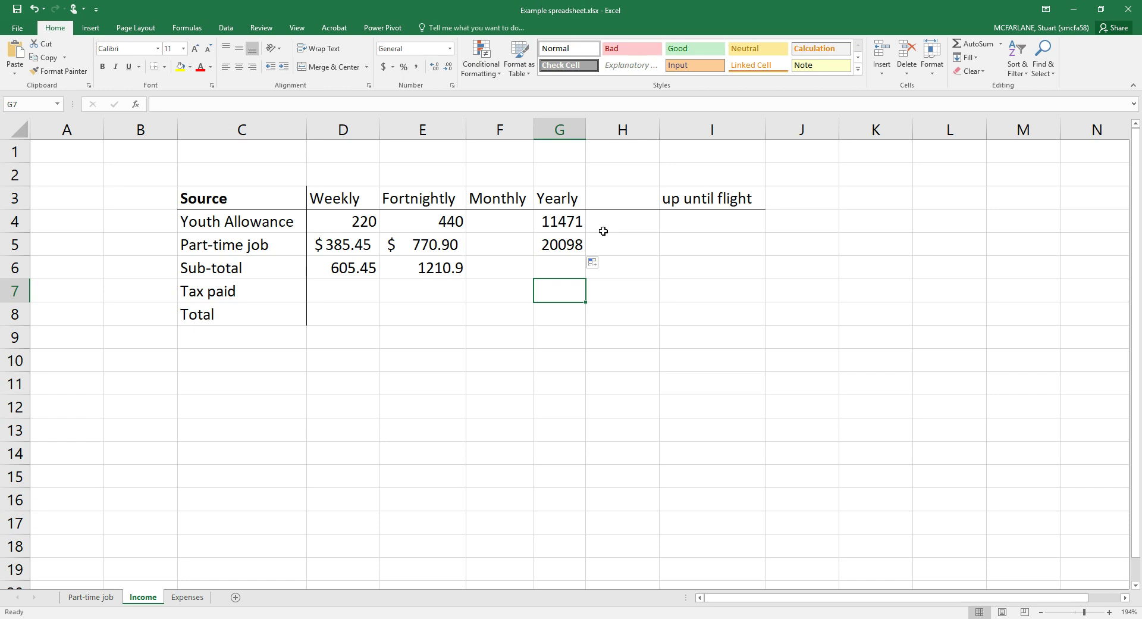
- Calculate the monthly Youth Allowance in F4 with the formula =G4/12 and fill it down to F5
click(503, 220)
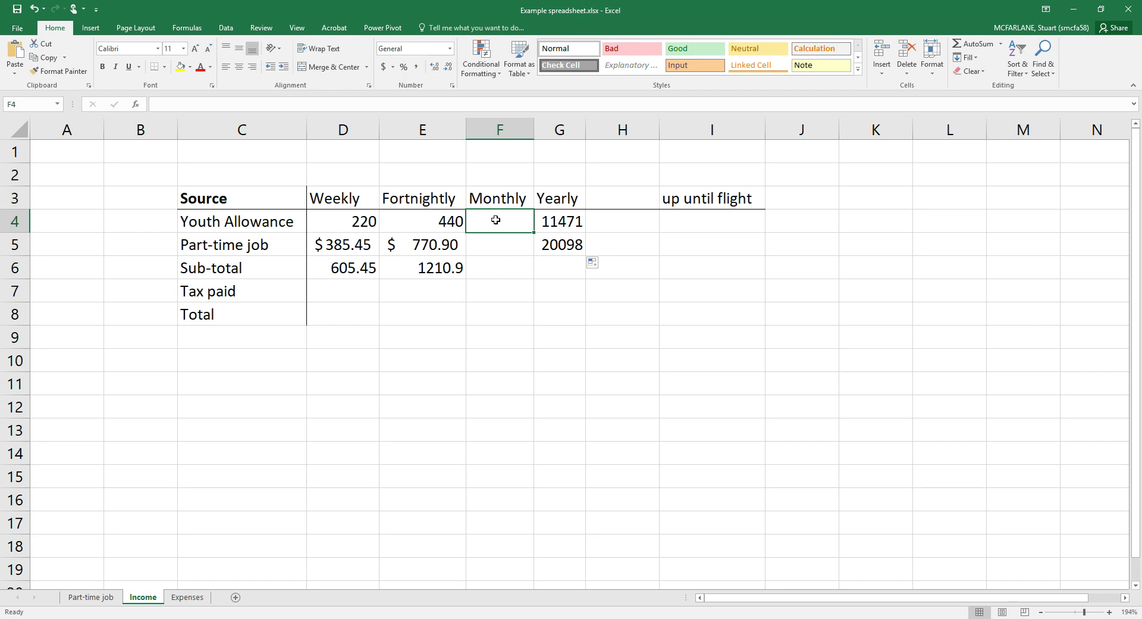
text(=)
click(562, 221)
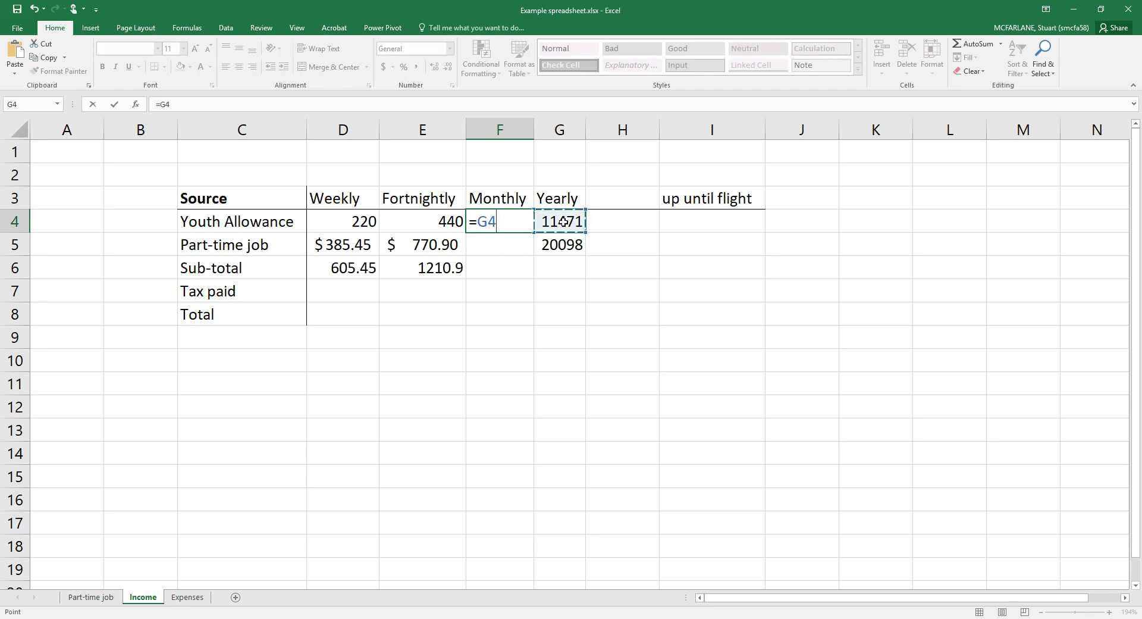
text(/12)
key(Return)
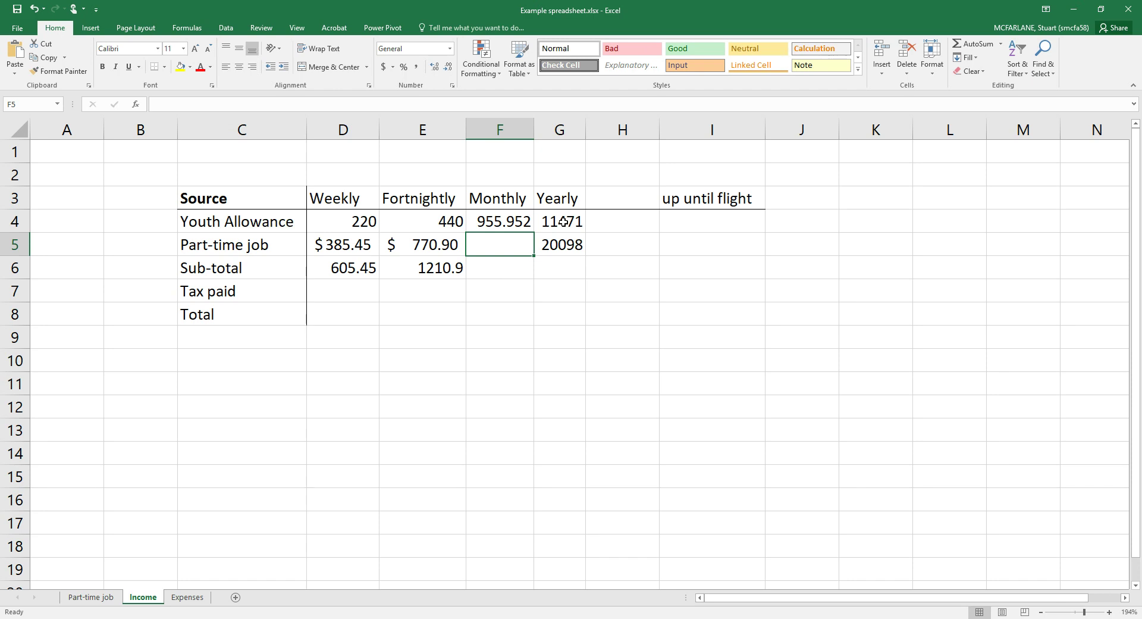
click(512, 223)
drag(533, 232, 534, 253)
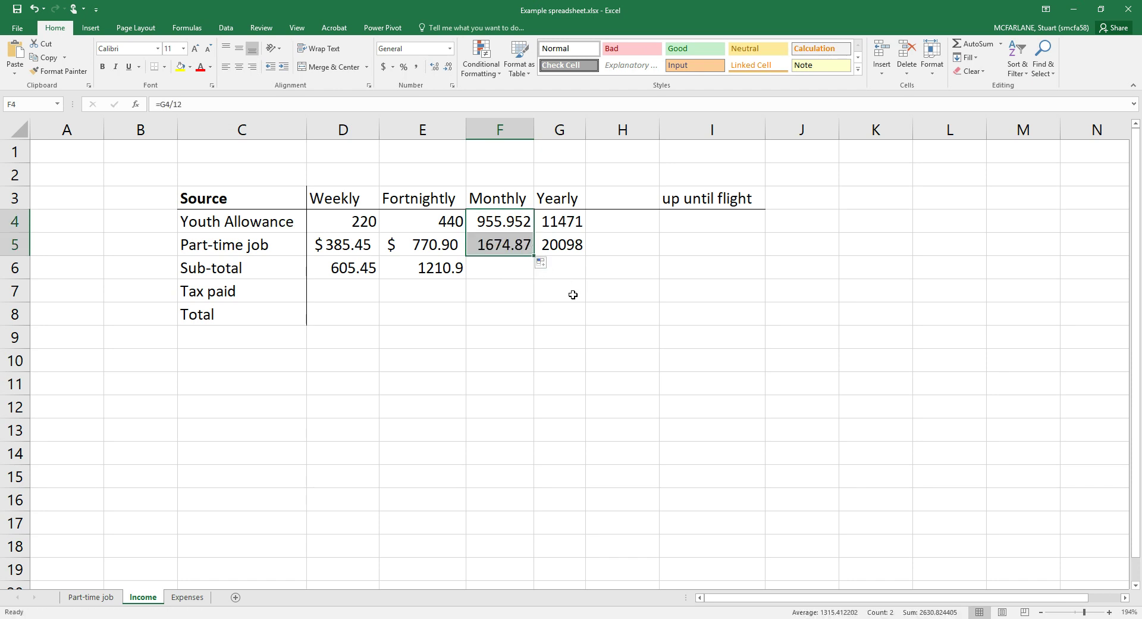
- Calculate the monthly and yearly Sub-totals in F6 and G6 using AutoSum
click(510, 276)
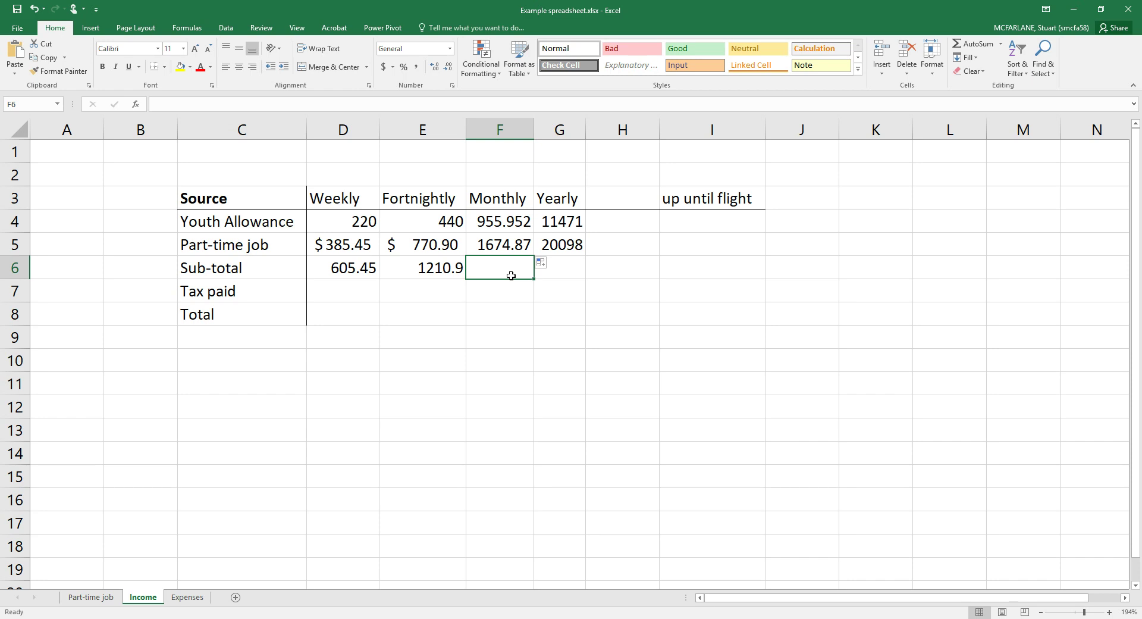
click(967, 43)
key(Return)
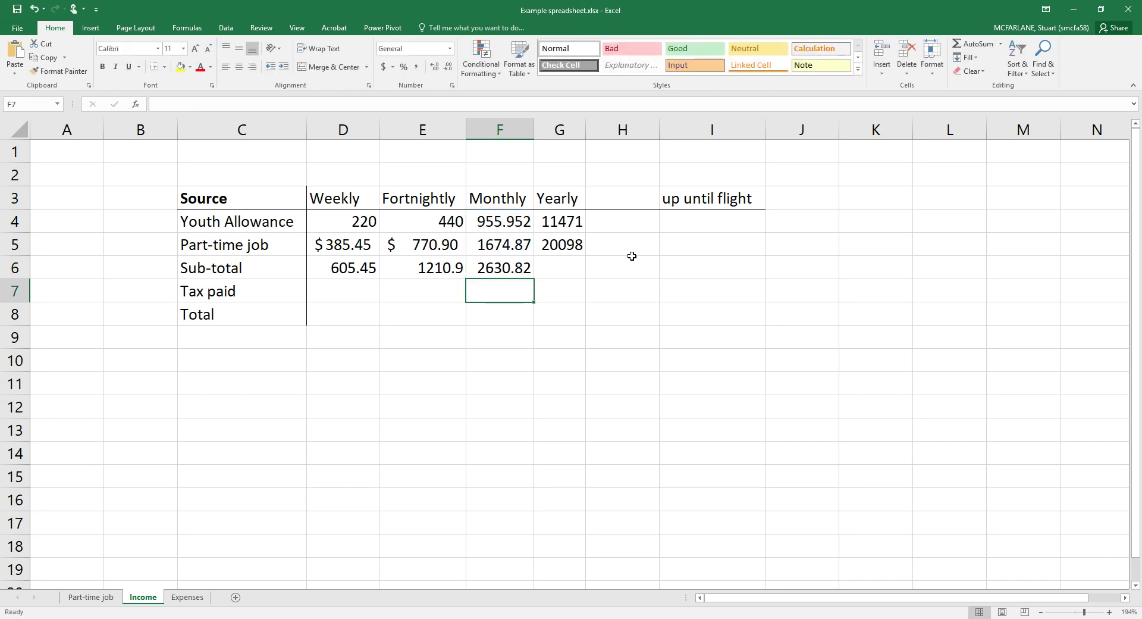
click(564, 264)
click(983, 44)
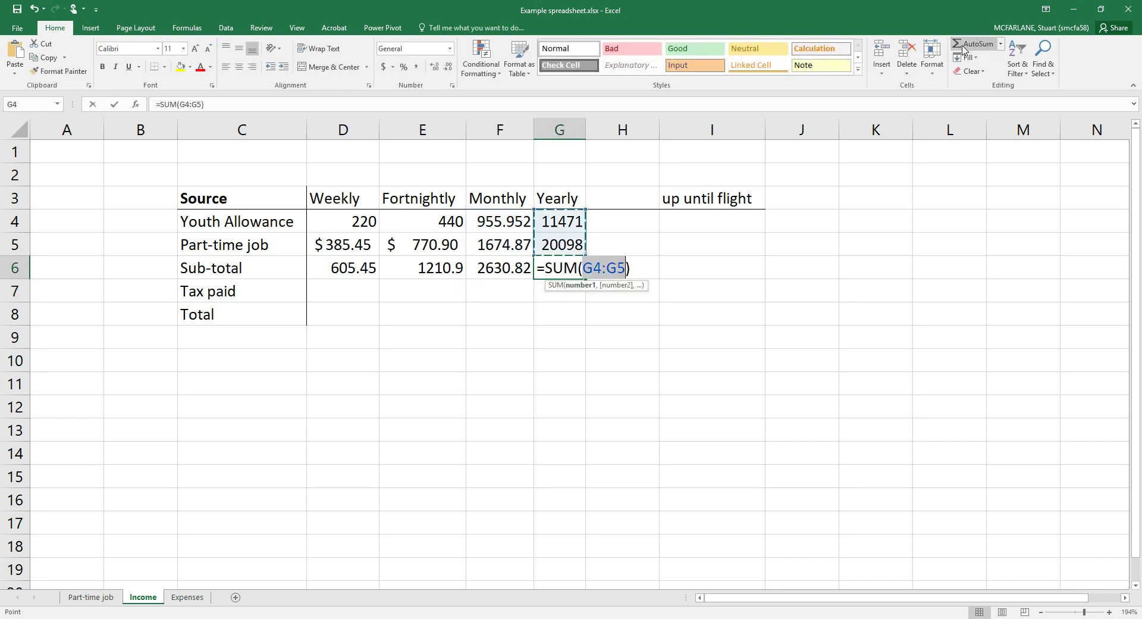
key(Return)
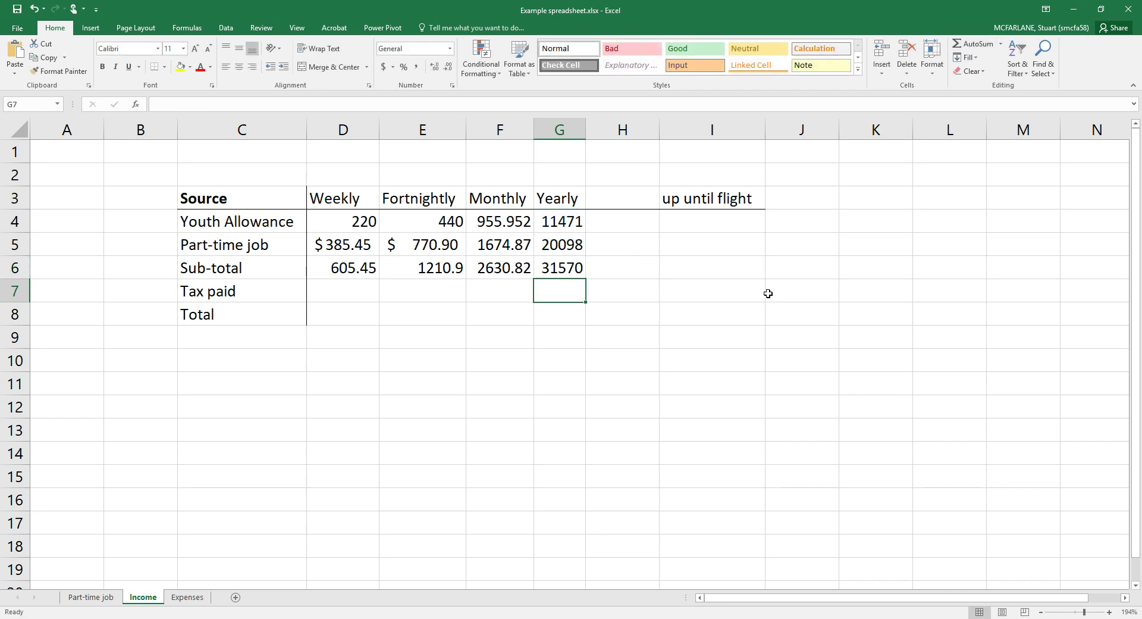
- Apply the dollar accounting number format to the income figures in D4:G6
click(744, 367)
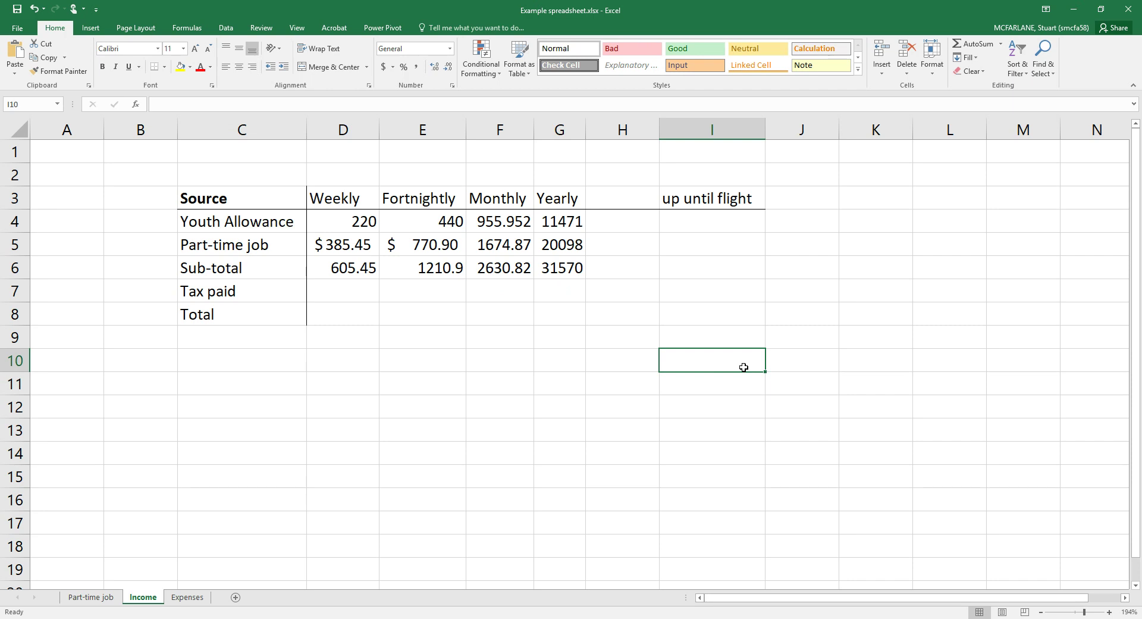
drag(363, 227, 557, 267)
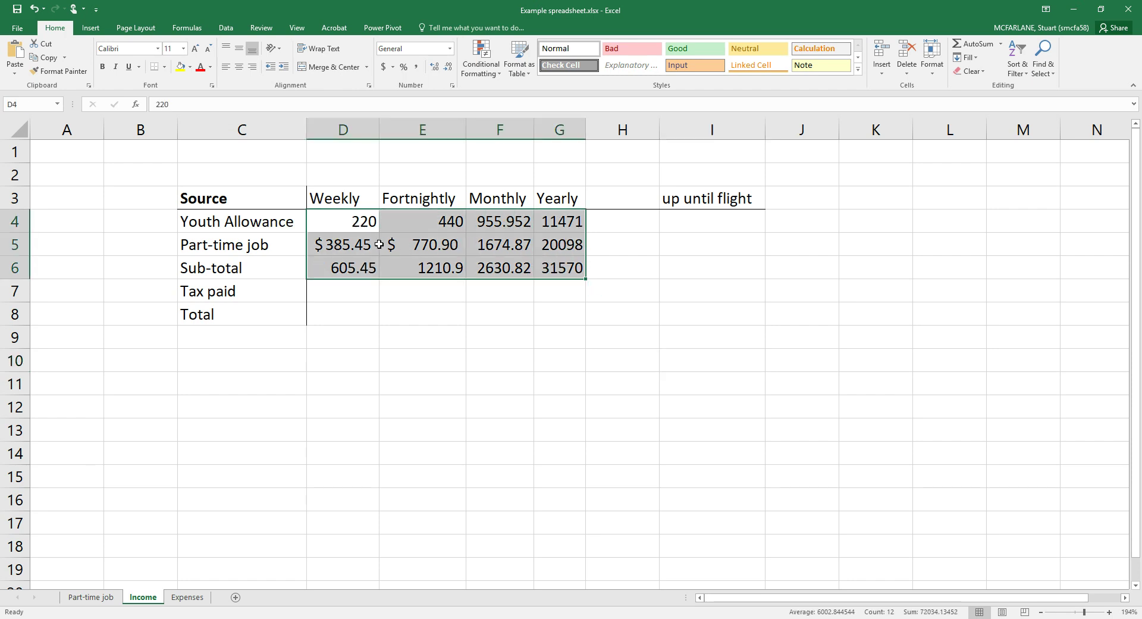
click(384, 67)
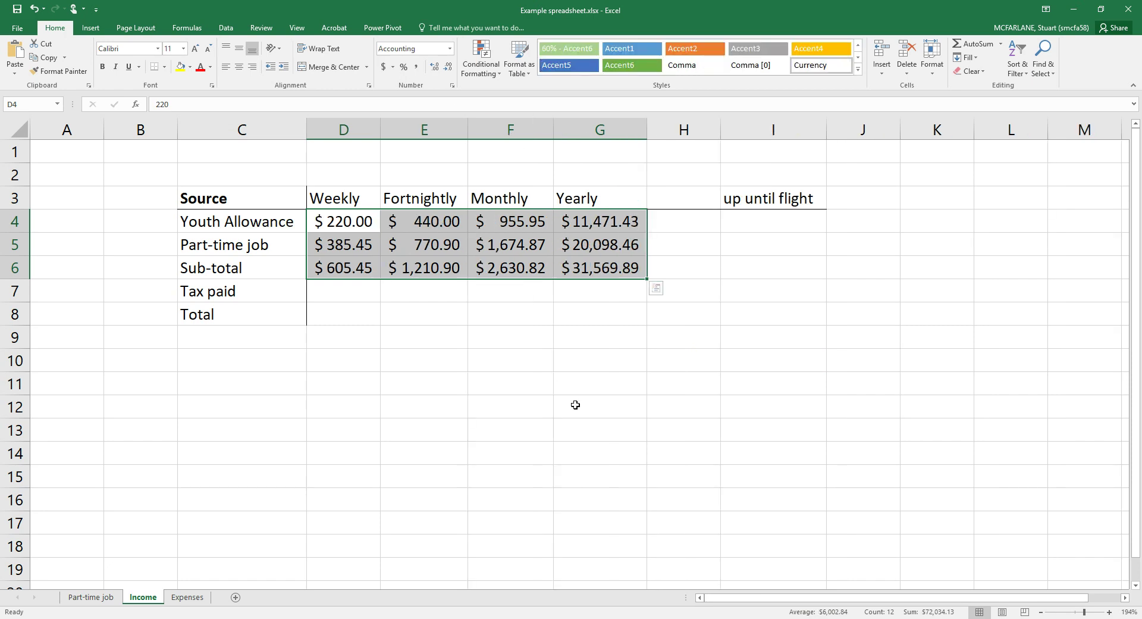
click(737, 429)
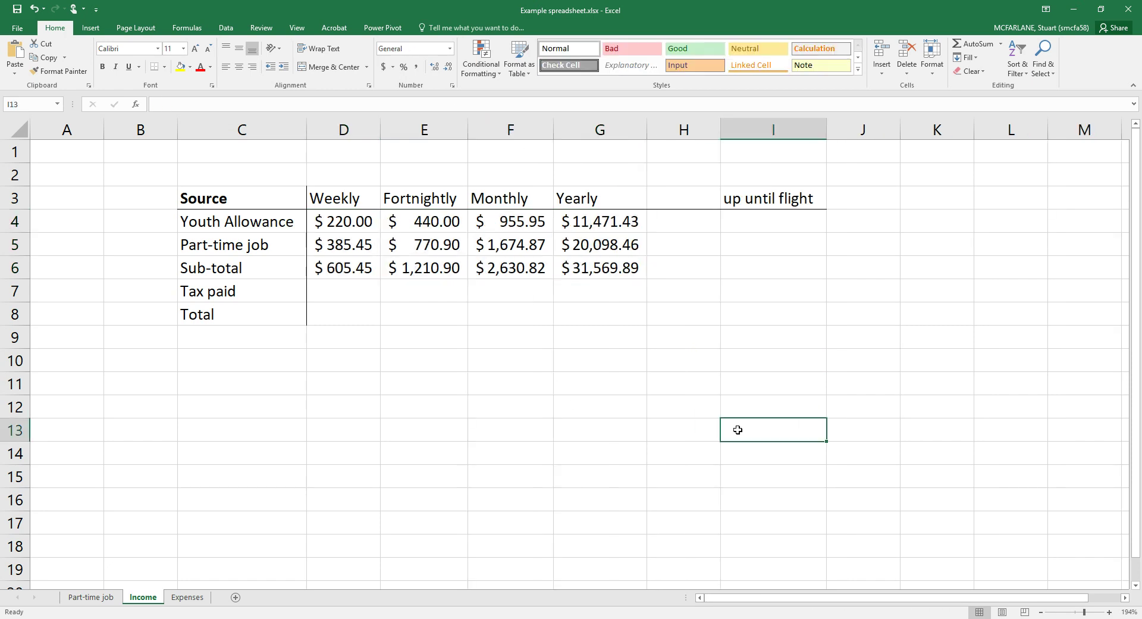